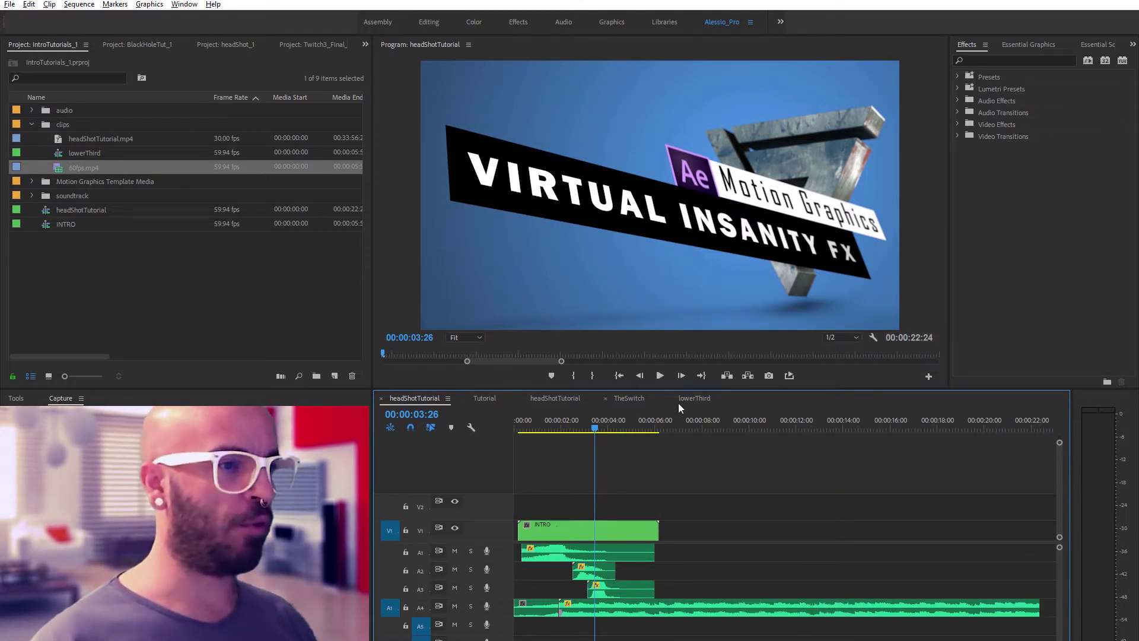
click(116, 44)
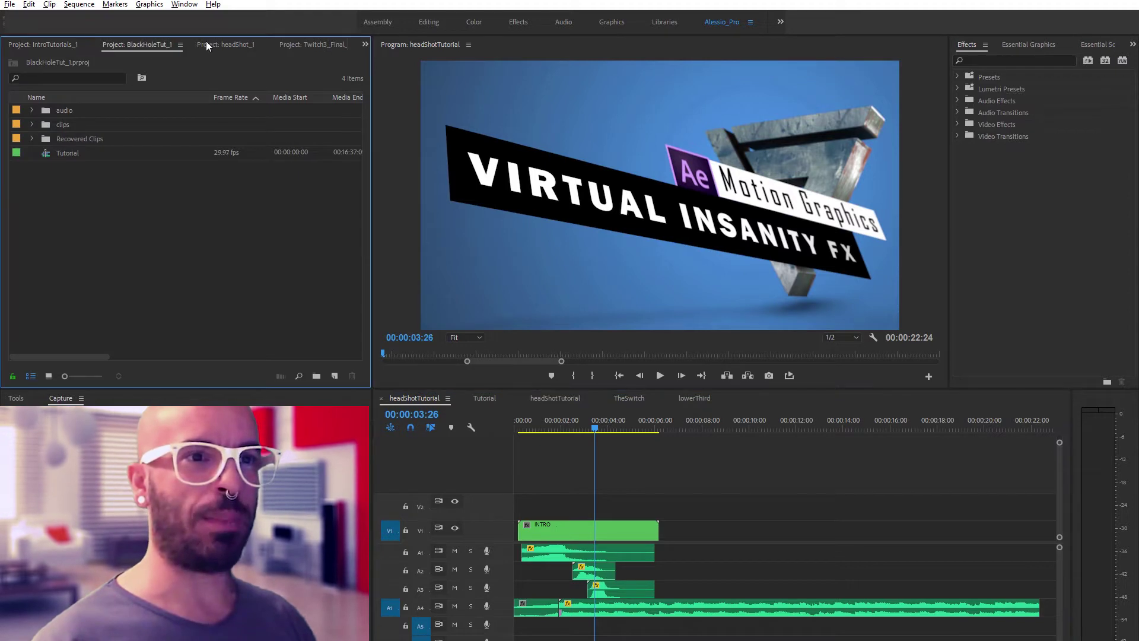
click(486, 391)
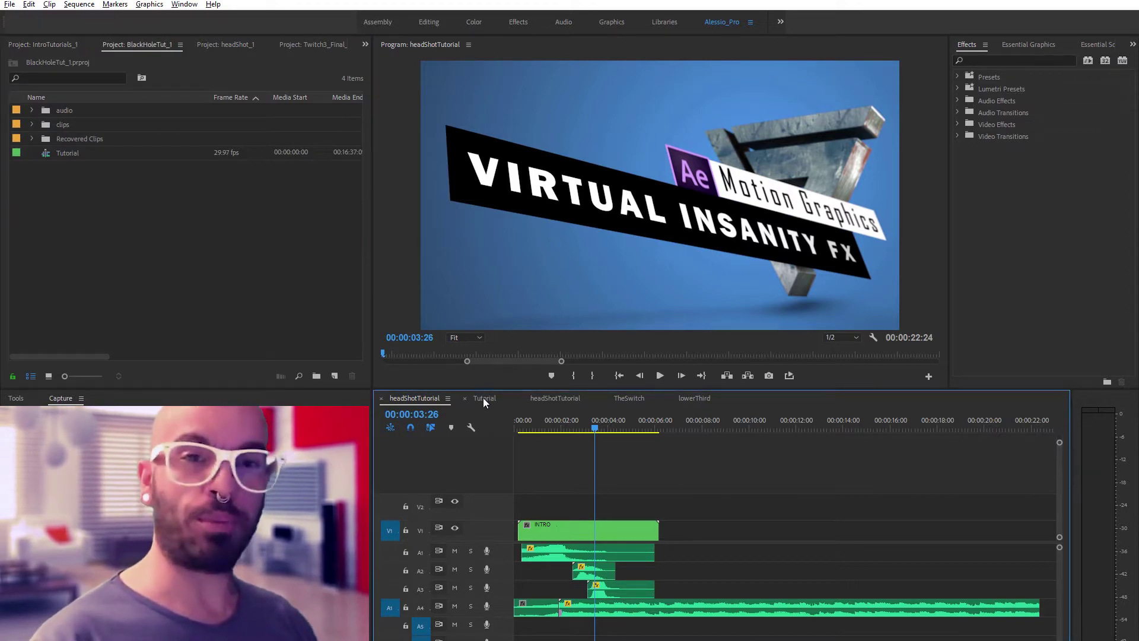
click(484, 399)
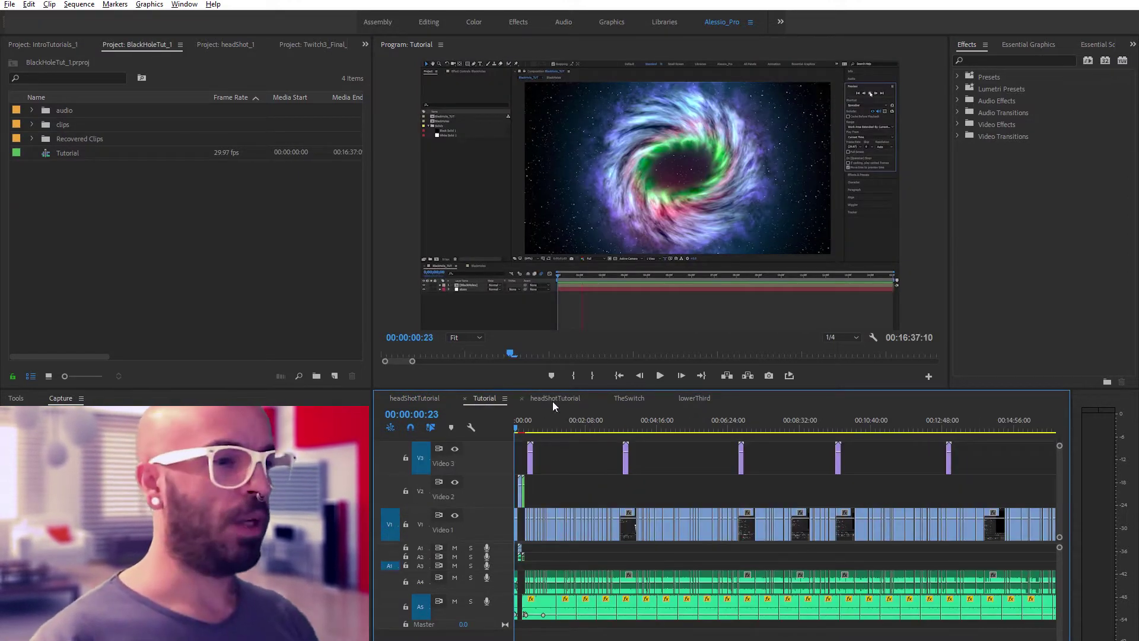
click(556, 397)
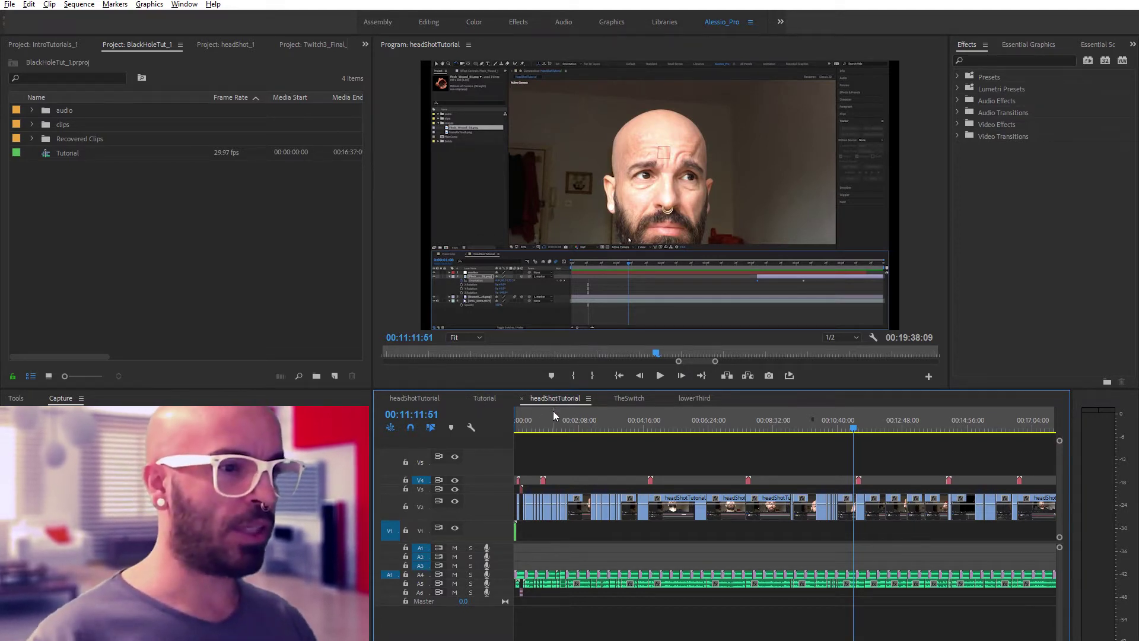
click(617, 375)
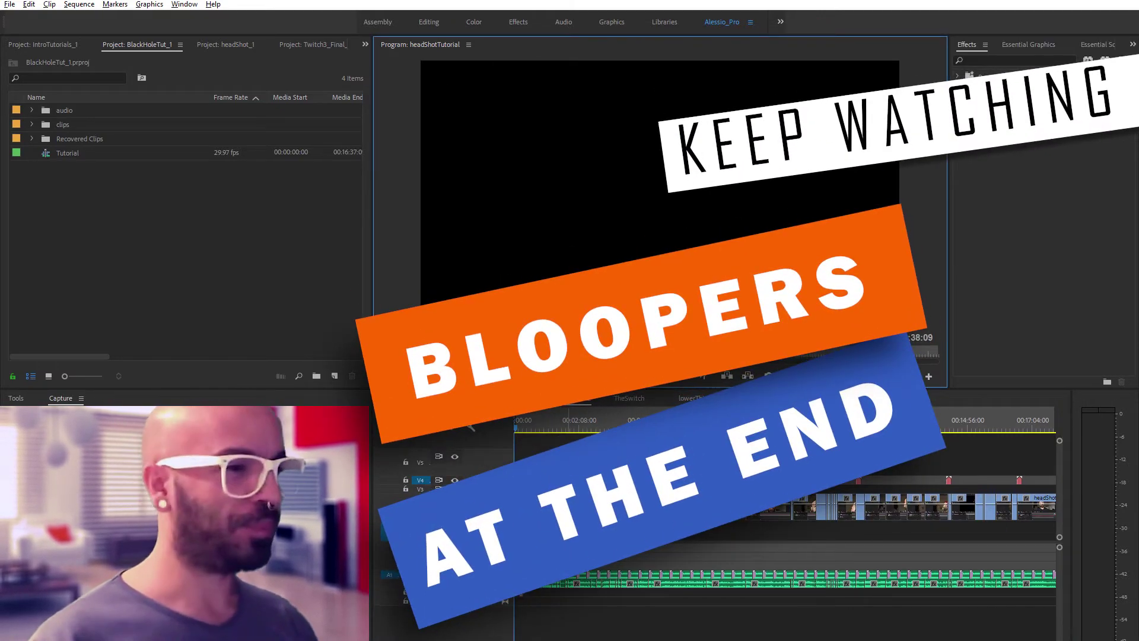
click(659, 375)
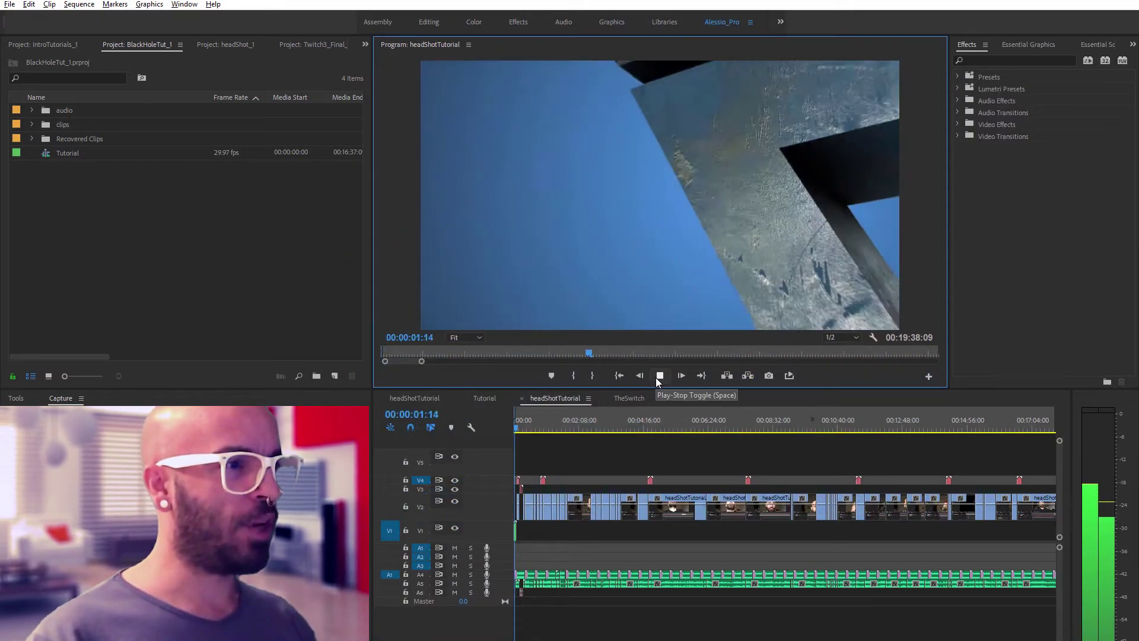
click(659, 376)
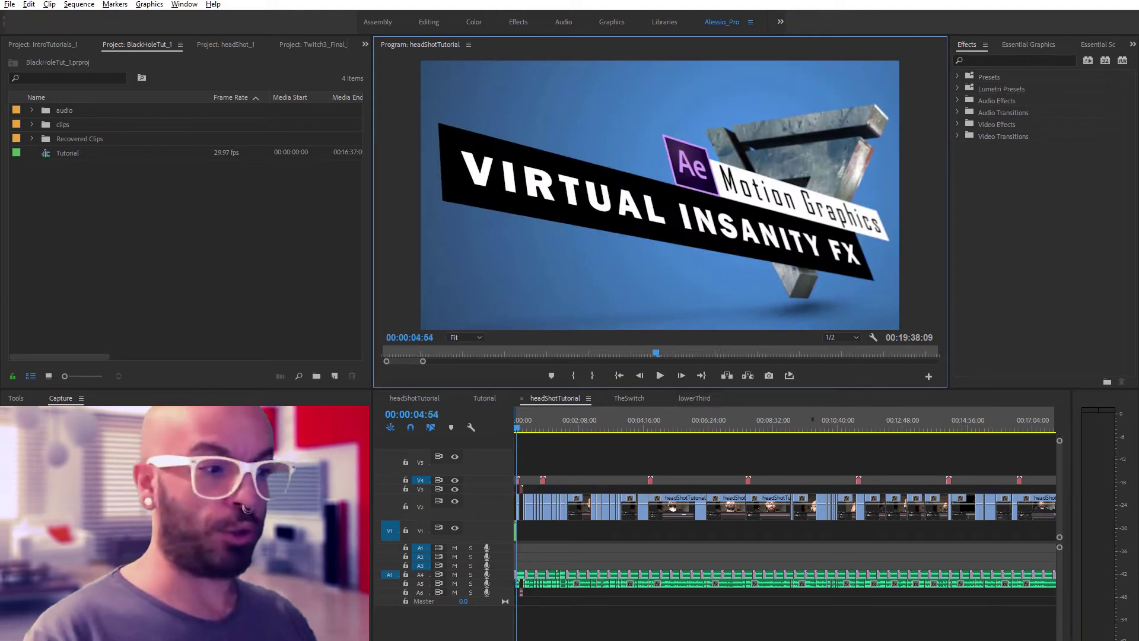
key(equal)
key(equal)
key(equal)
key(equal)
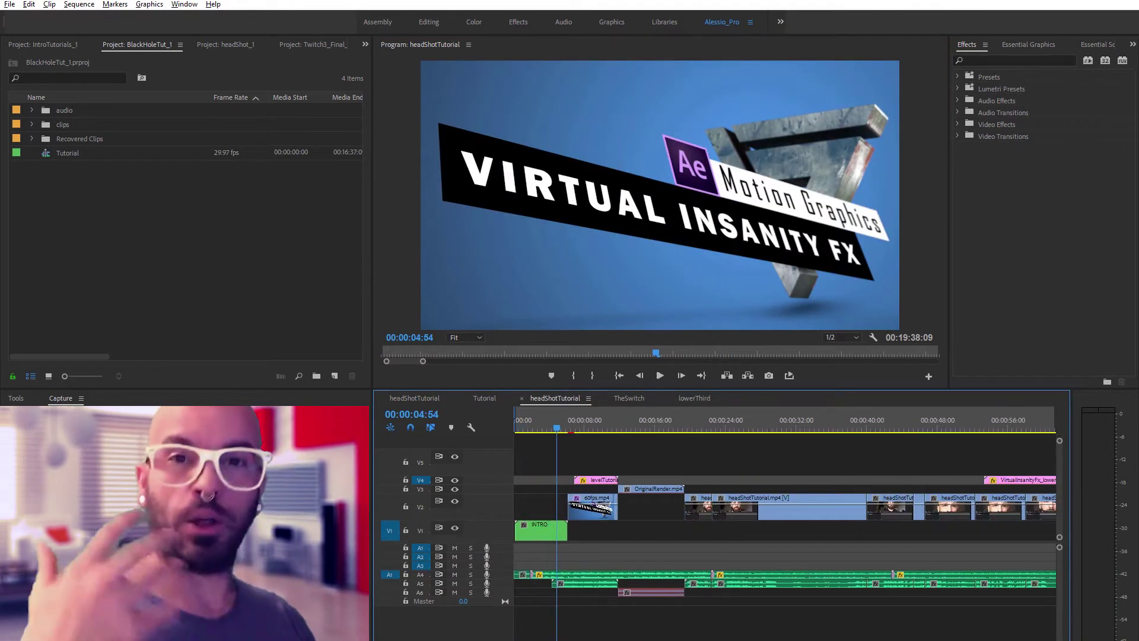
Step: Preview the intro in headShotTutorial and select the INTRO clip with its audio clips
click(414, 399)
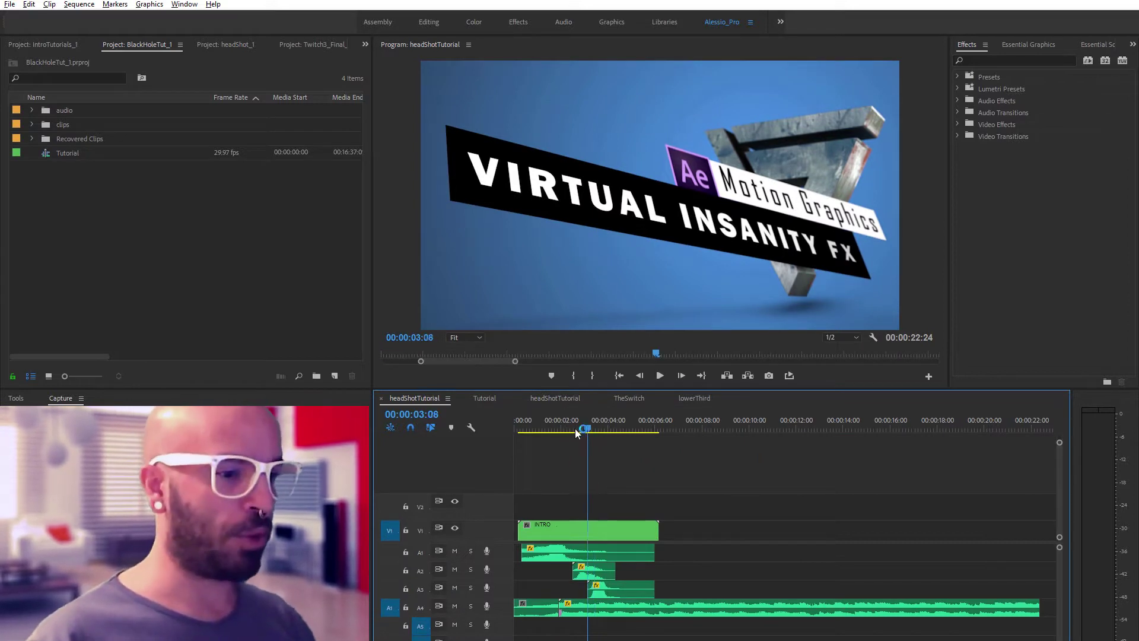
drag(562, 429, 635, 429)
drag(778, 480, 563, 582)
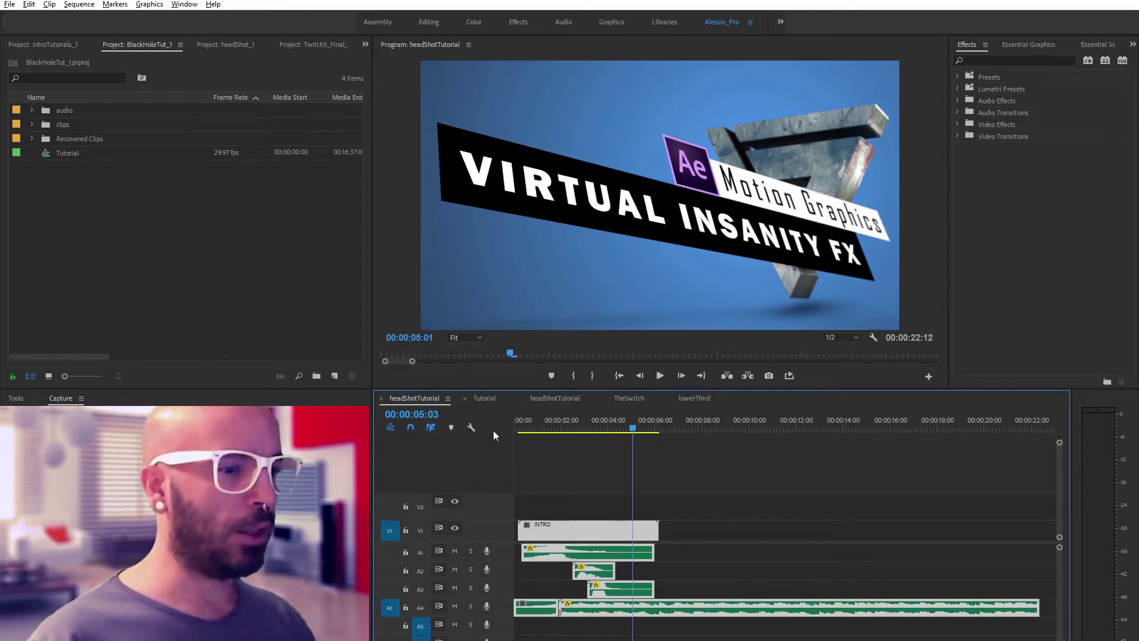
Step: Place the INTRO clips at the start of the Tutorial sequence and play it from the beginning
click(485, 398)
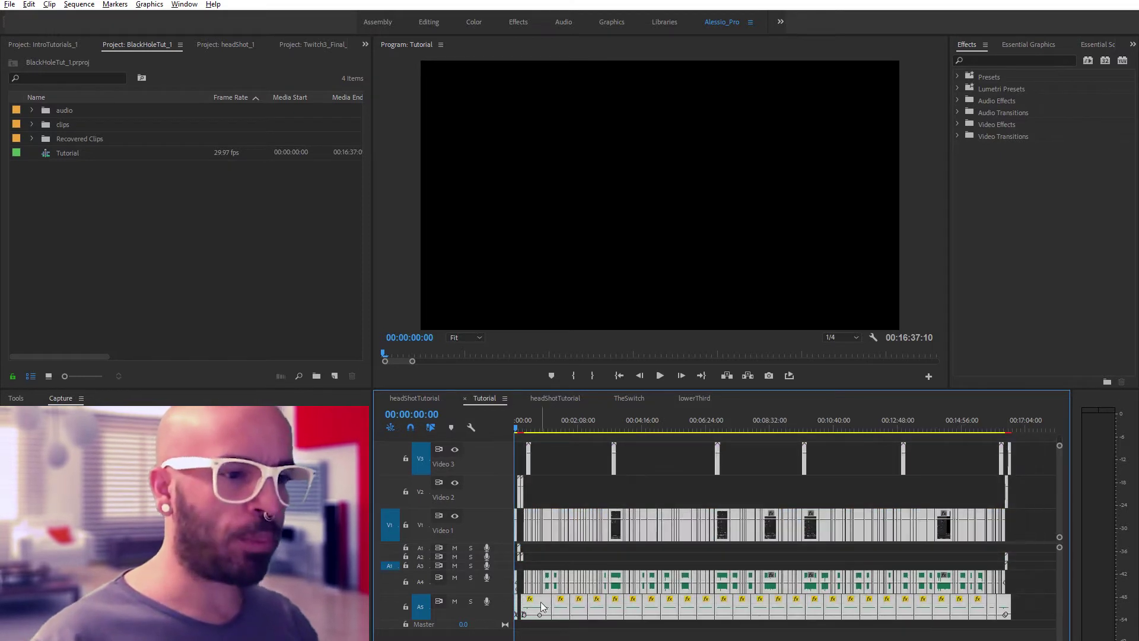
drag(541, 605, 557, 605)
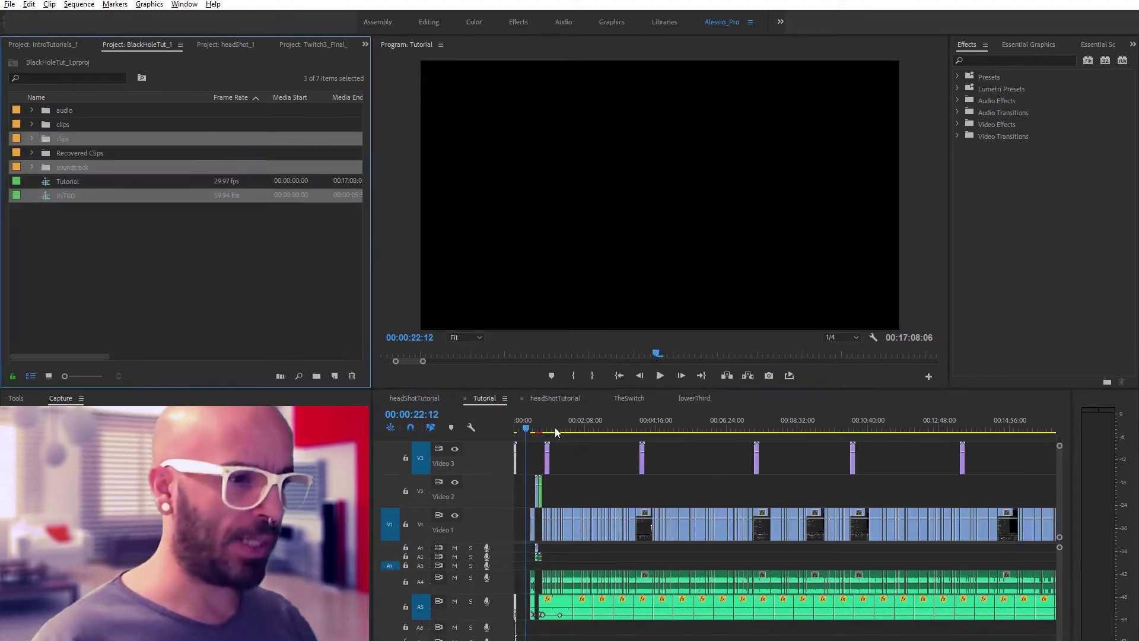
click(555, 414)
key(Home)
key(space)
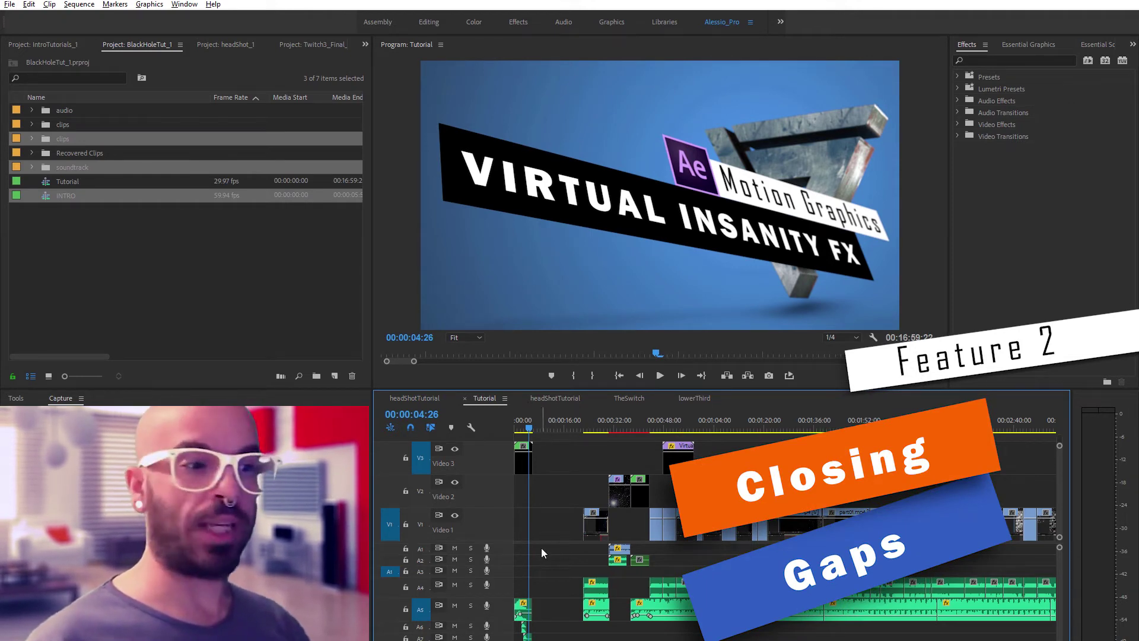
Step: Close all gaps in Tutorial, then delete four short unwanted Video 1 clips with their audio
click(77, 5)
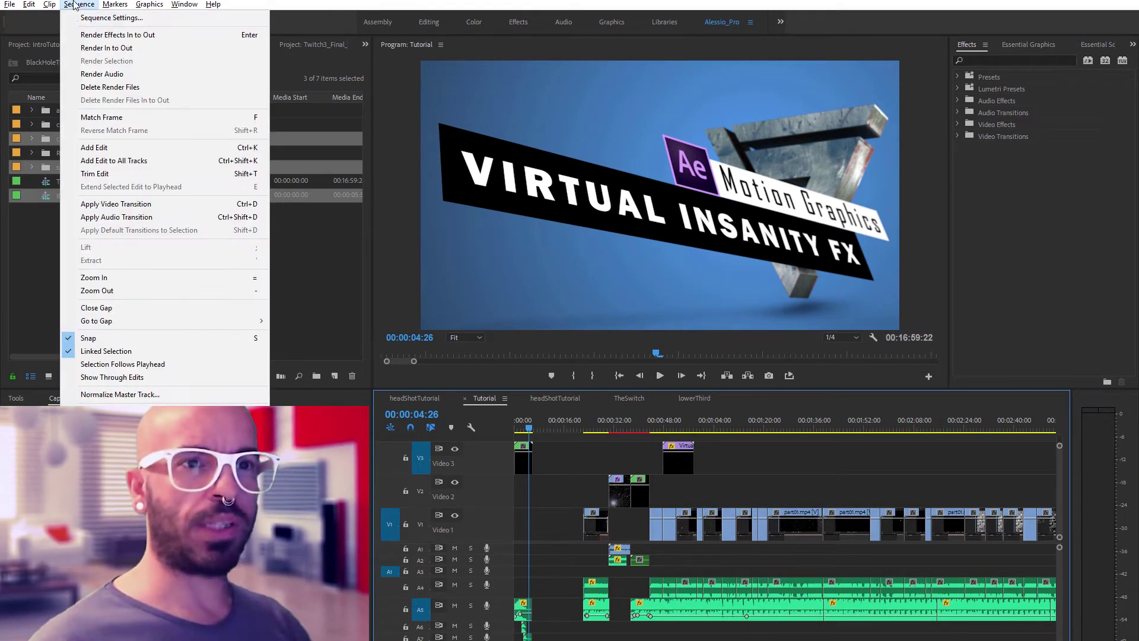
click(119, 307)
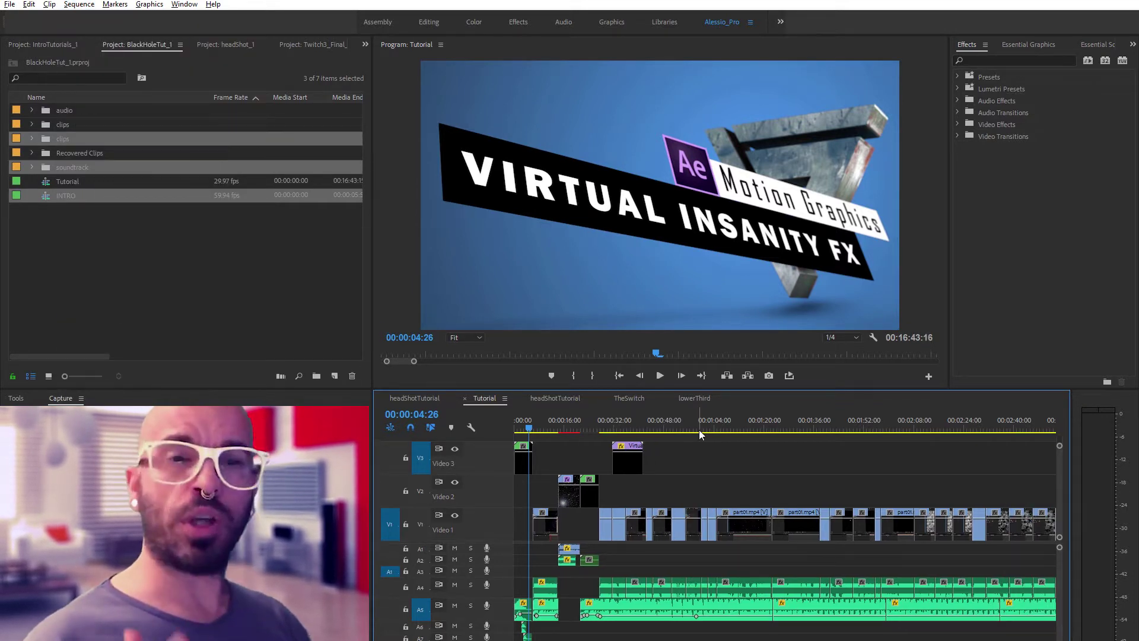
click(693, 533)
key(Delete)
click(735, 522)
key(Delete)
click(826, 532)
key(Delete)
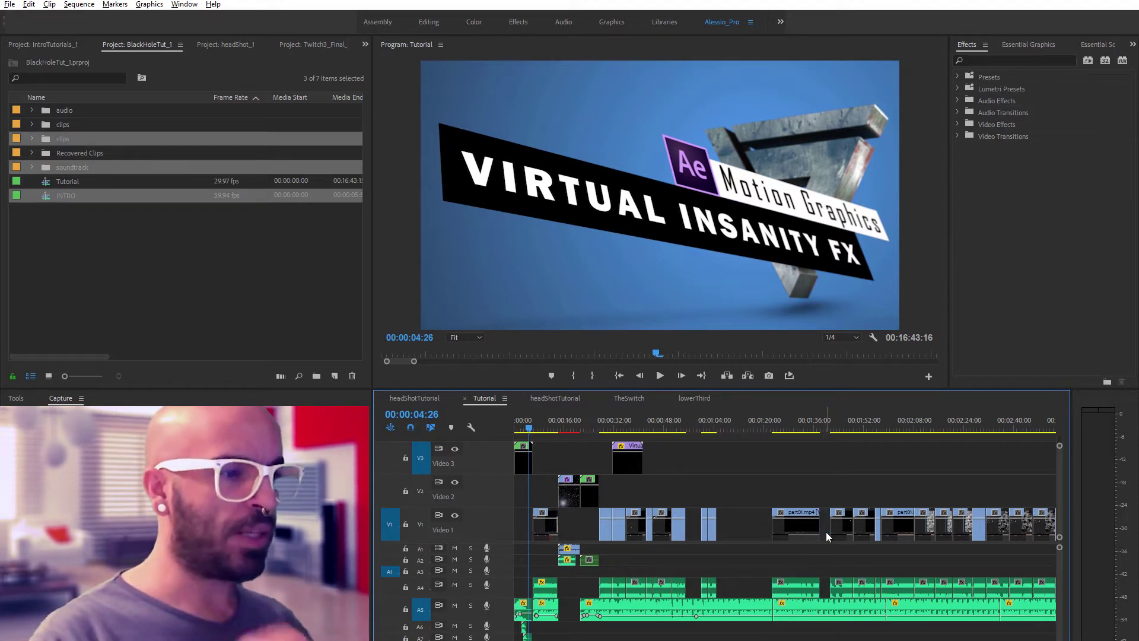
click(649, 525)
key(Delete)
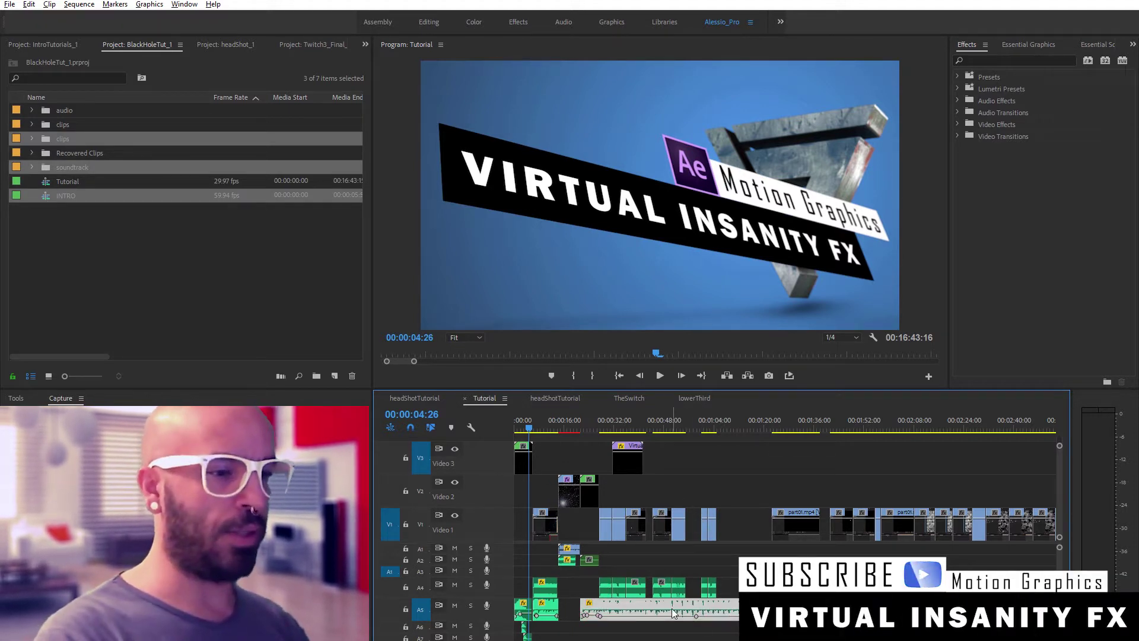
Step: Remove the long A5 audio clip and close the gaps between the selected clips
key(Delete)
drag(708, 481, 626, 536)
click(67, 5)
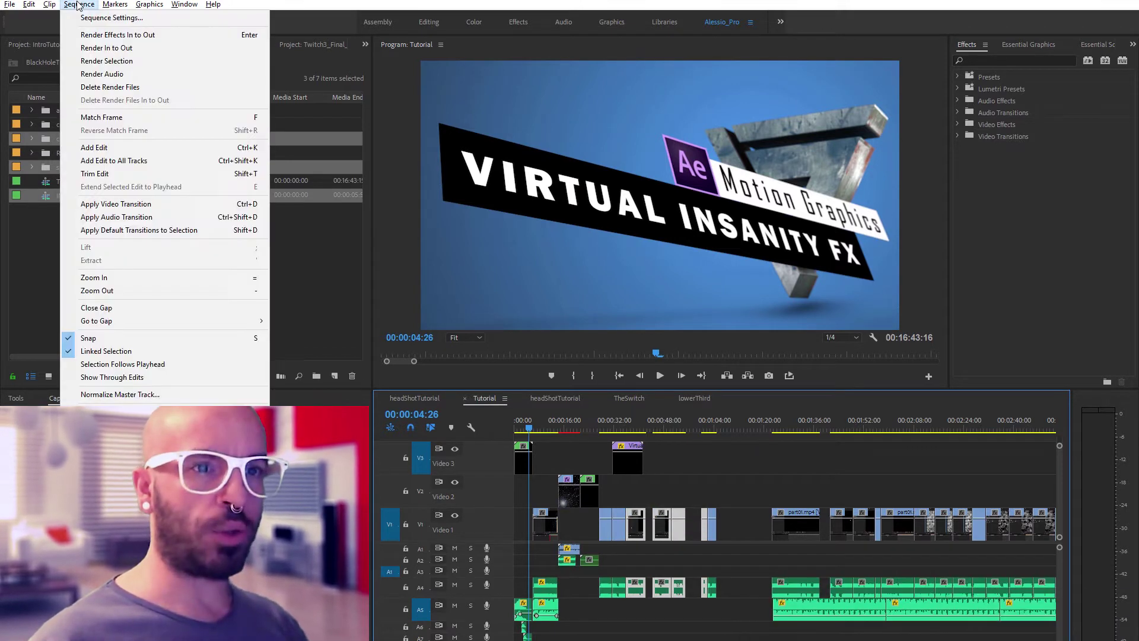
click(112, 310)
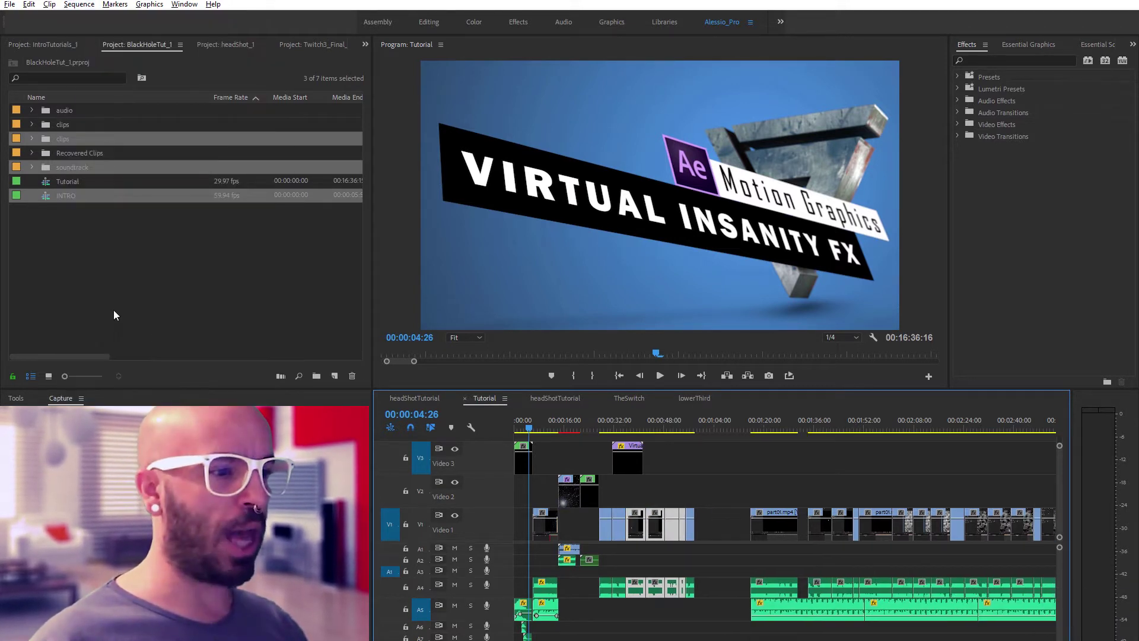
Step: Close the last Video 1 gap in Tutorial with Close Gap, then Save All open projects
click(714, 528)
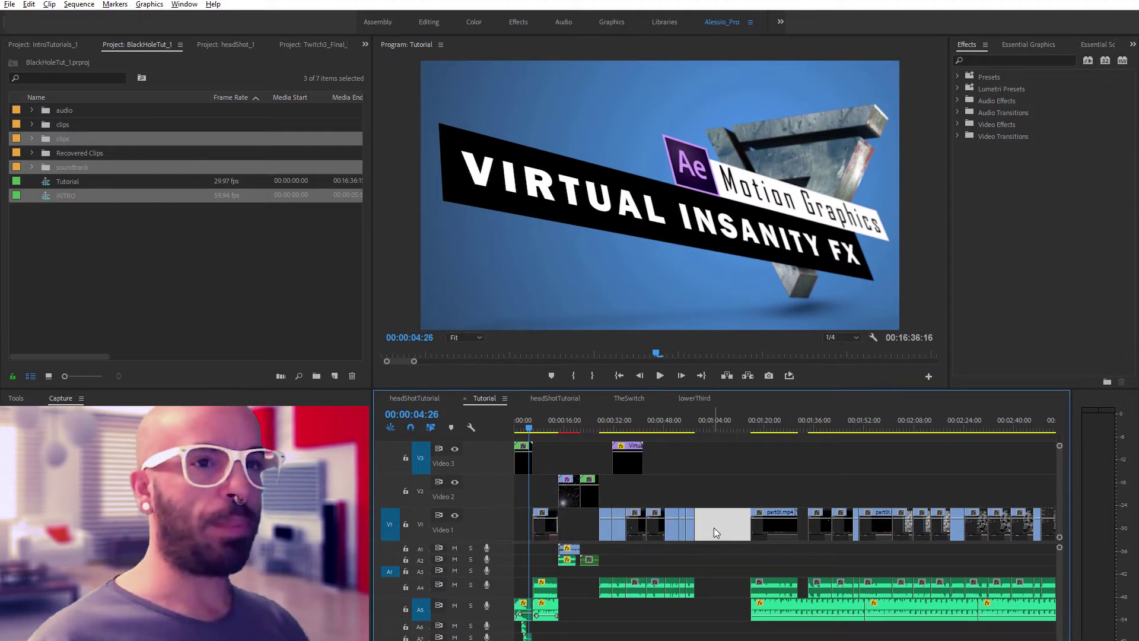
click(82, 5)
click(119, 306)
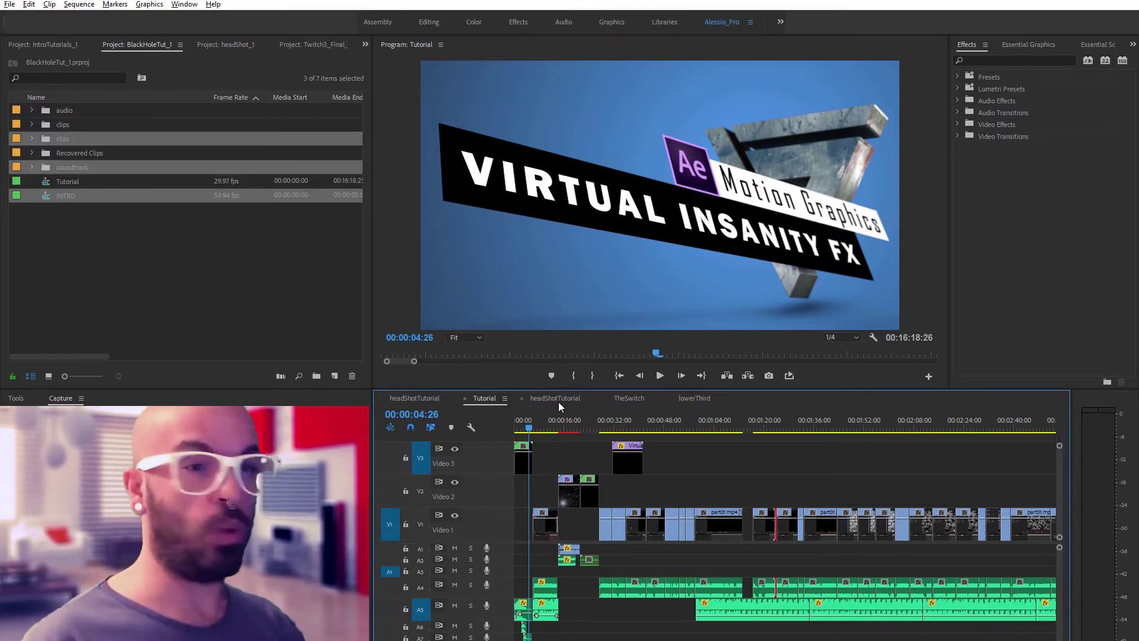
click(9, 5)
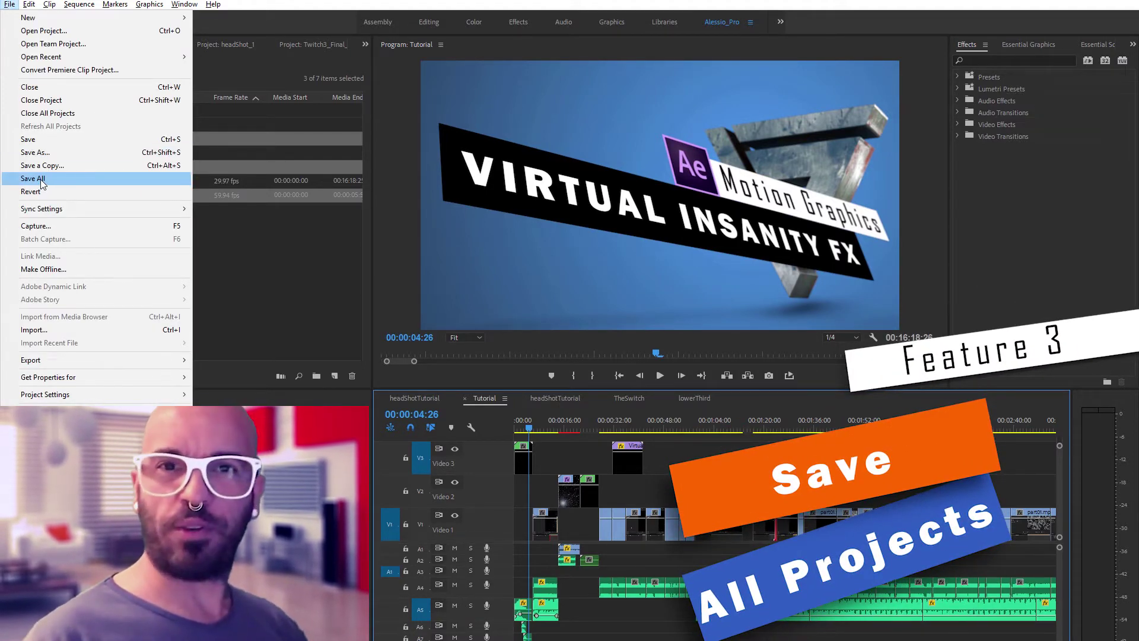
click(40, 179)
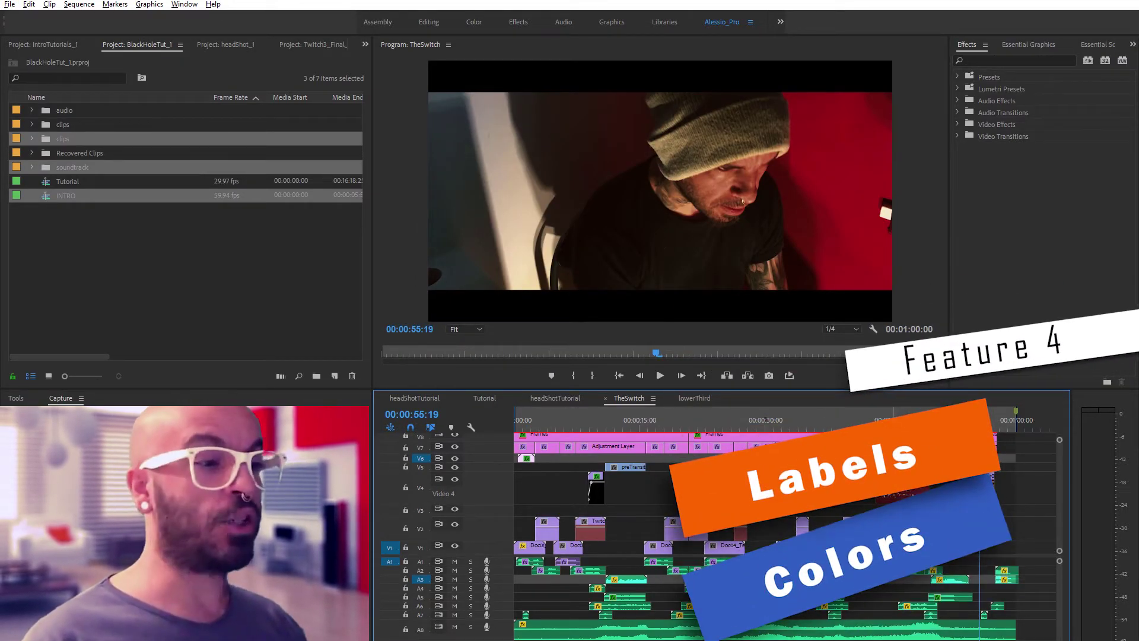
Step: Relabel the purple clips on V1 and V2 with a blue label
drag(824, 518, 552, 532)
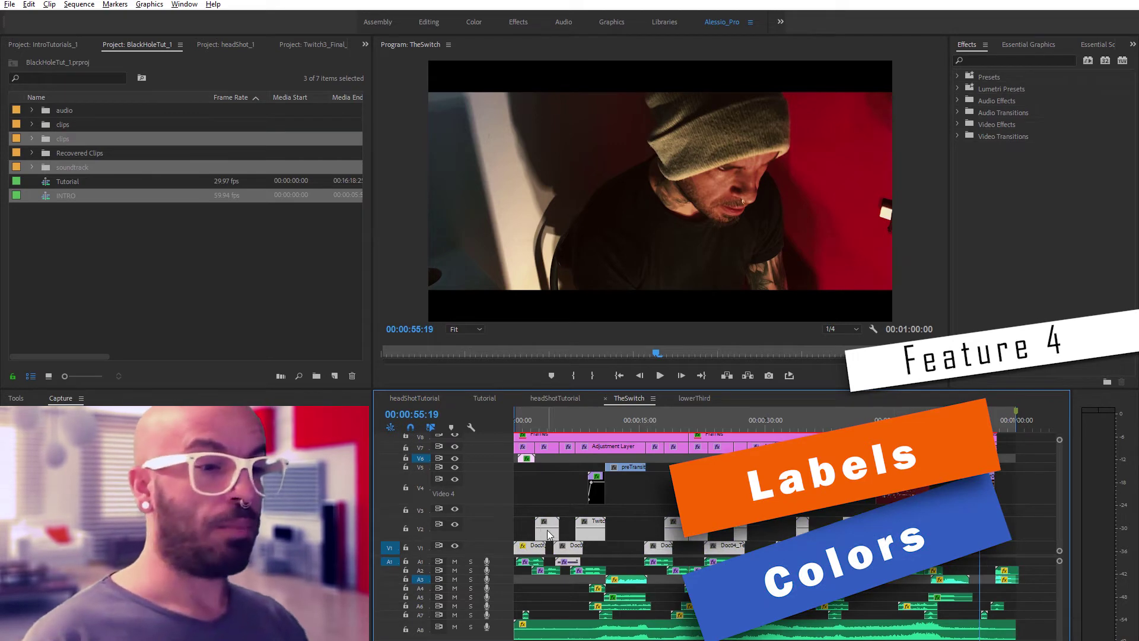
right_click(547, 531)
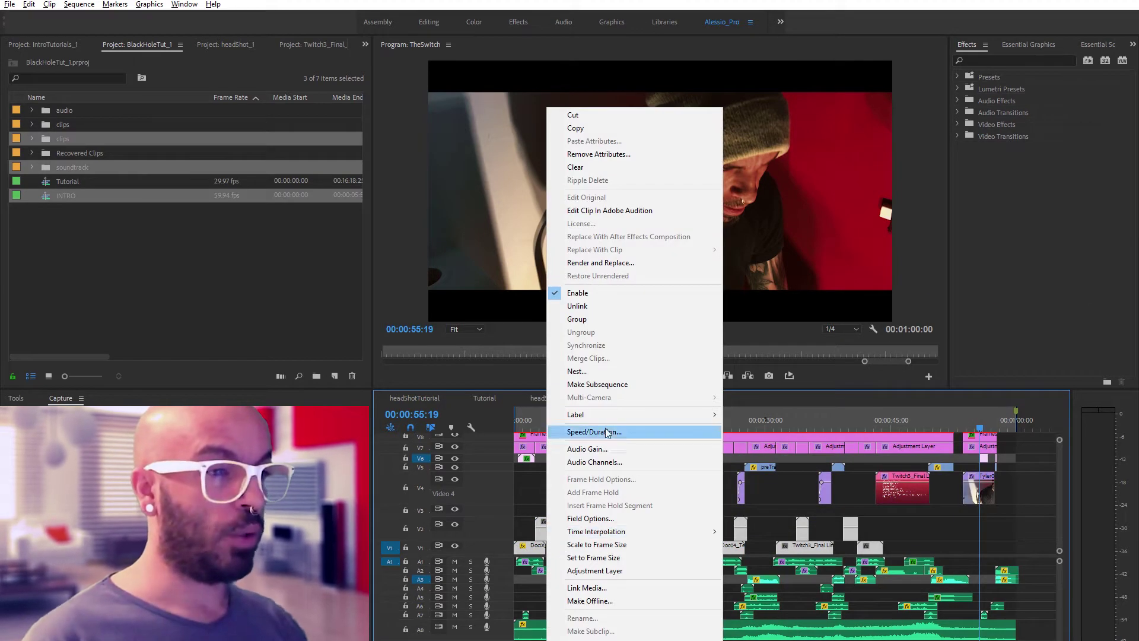
mouse_move(606, 419)
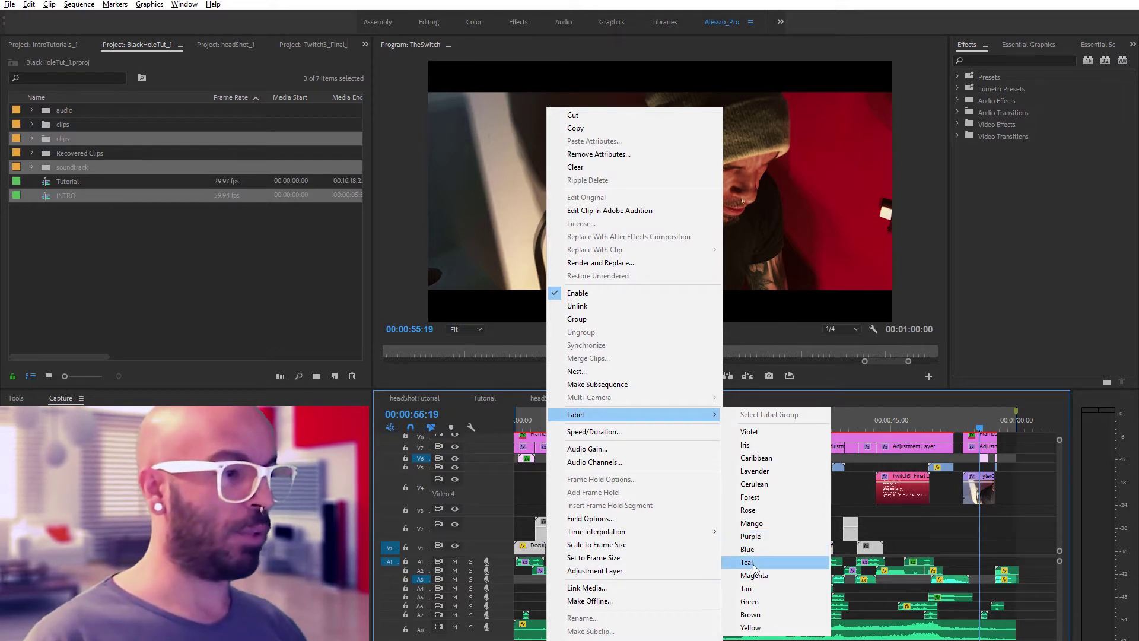
click(764, 502)
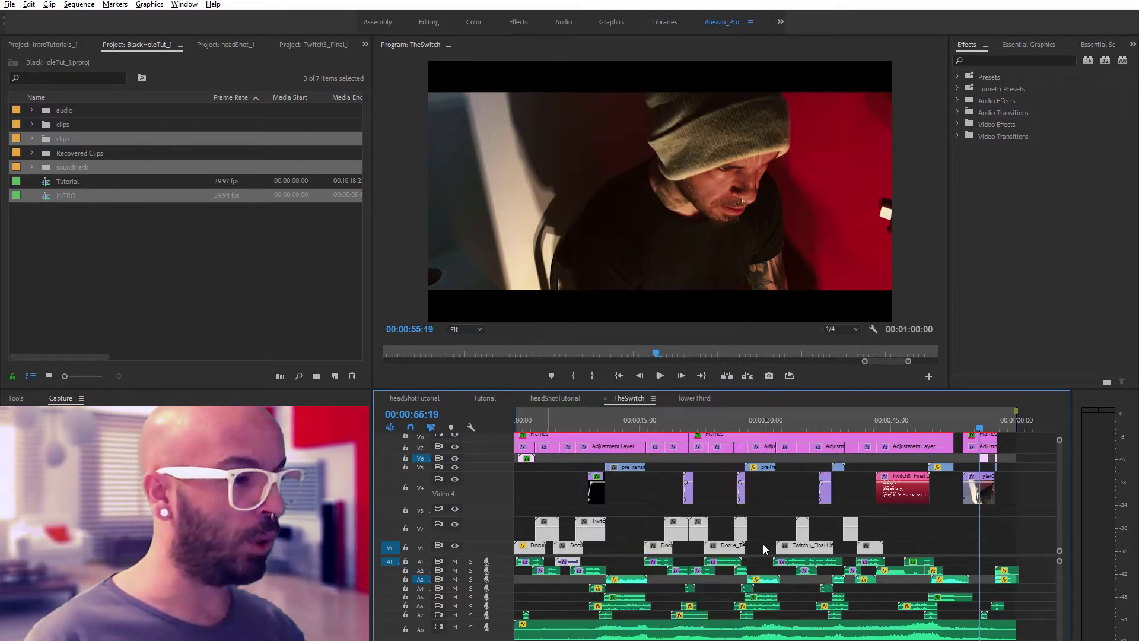
click(910, 534)
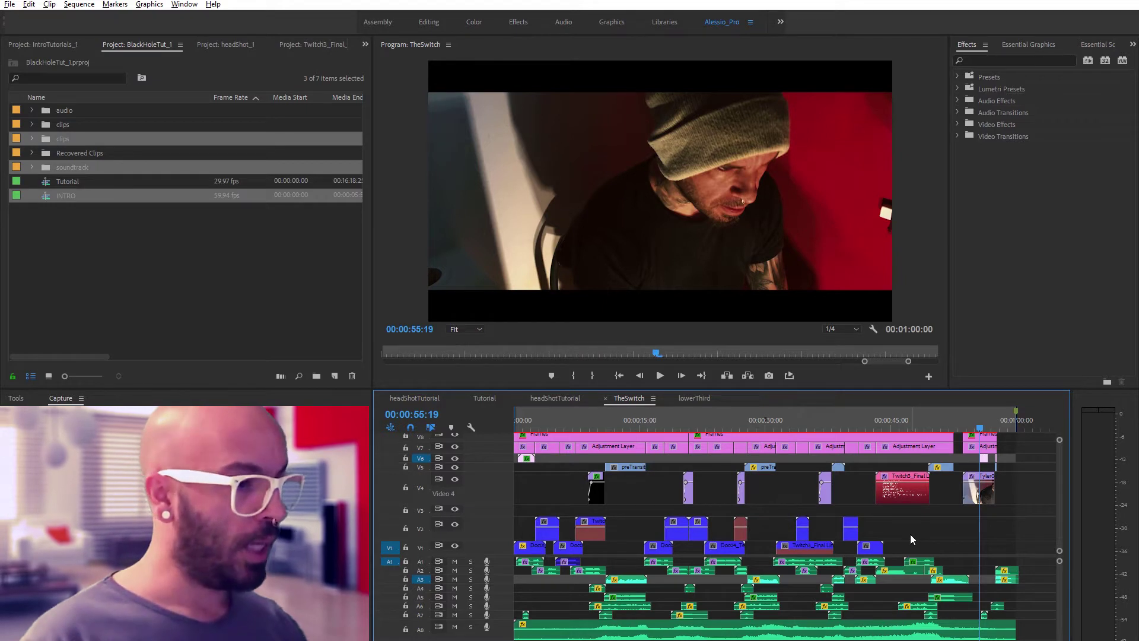
Step: Give the six V4 clips a Magenta label
drag(1004, 498, 595, 473)
right_click(689, 491)
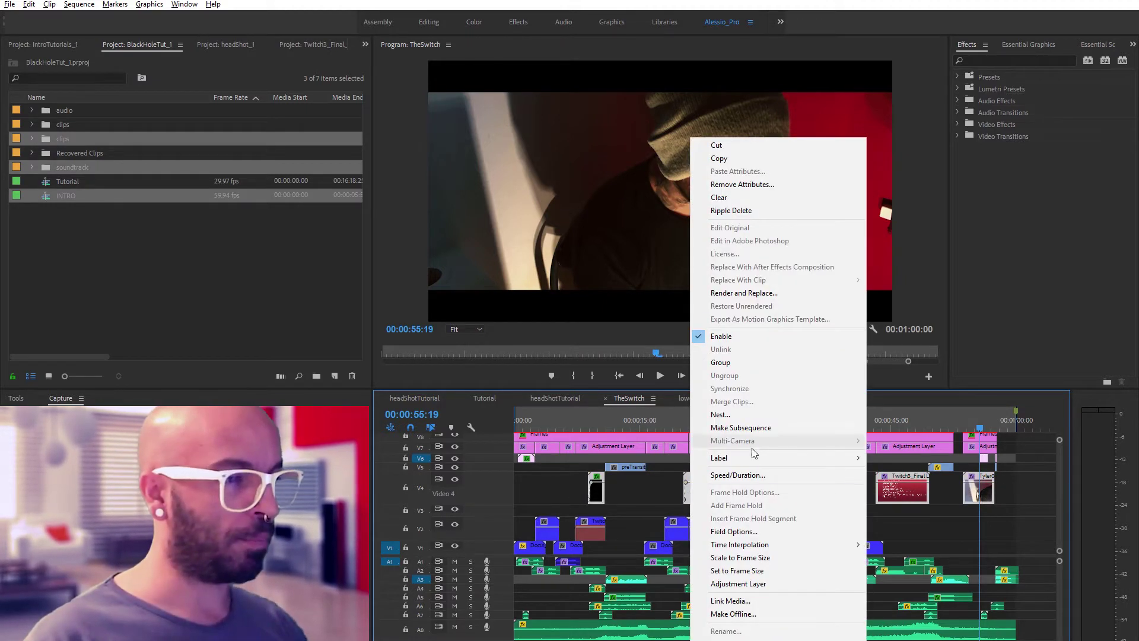
mouse_move(819, 458)
click(897, 618)
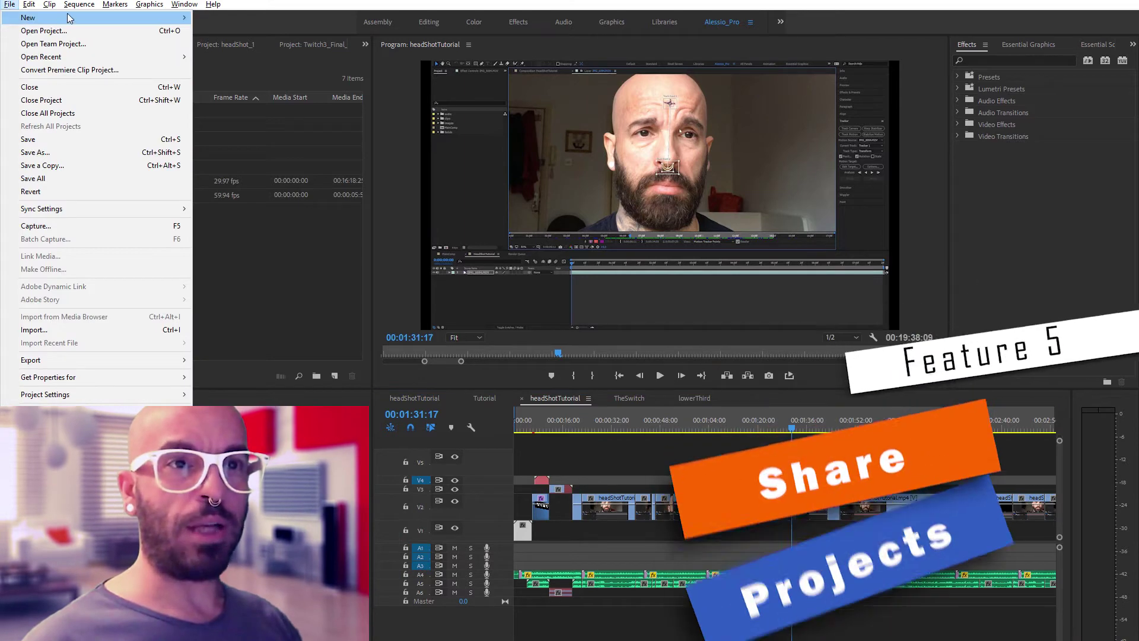
Step: Create a shared project named NewSharedProject and dock its panel beside the other projects
mouse_move(118, 17)
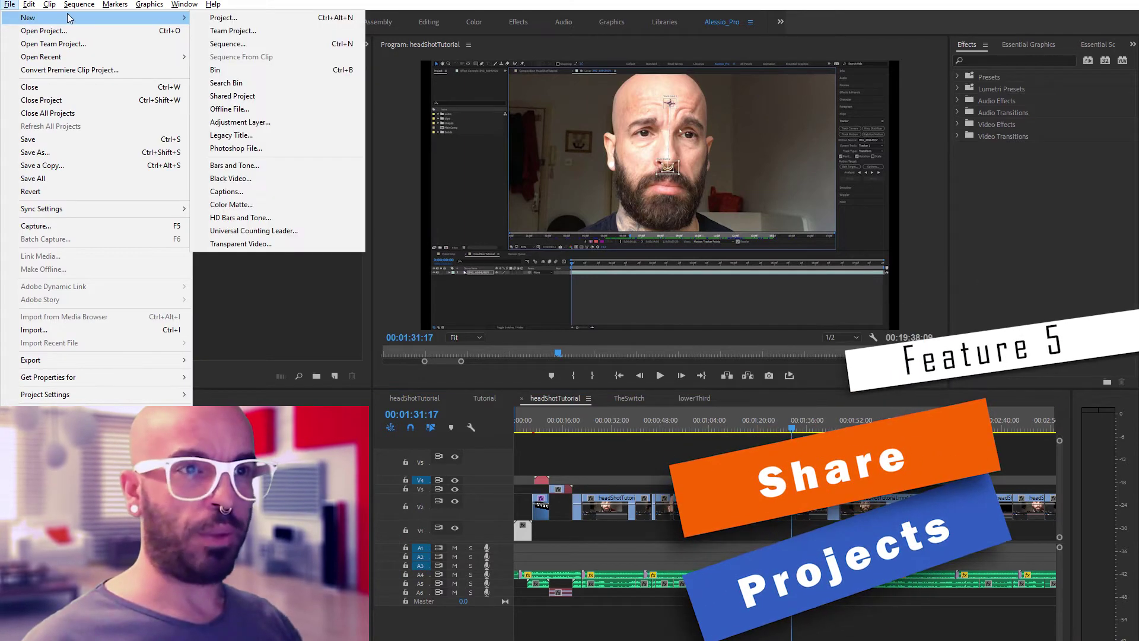
click(265, 97)
text(NewSharedProject)
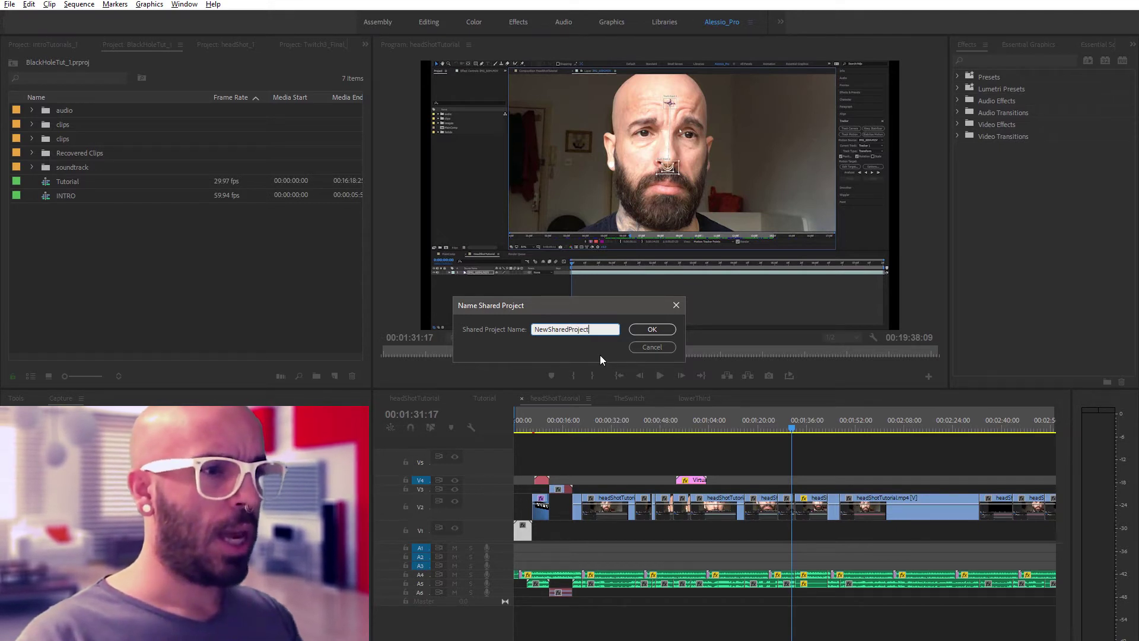
key(Return)
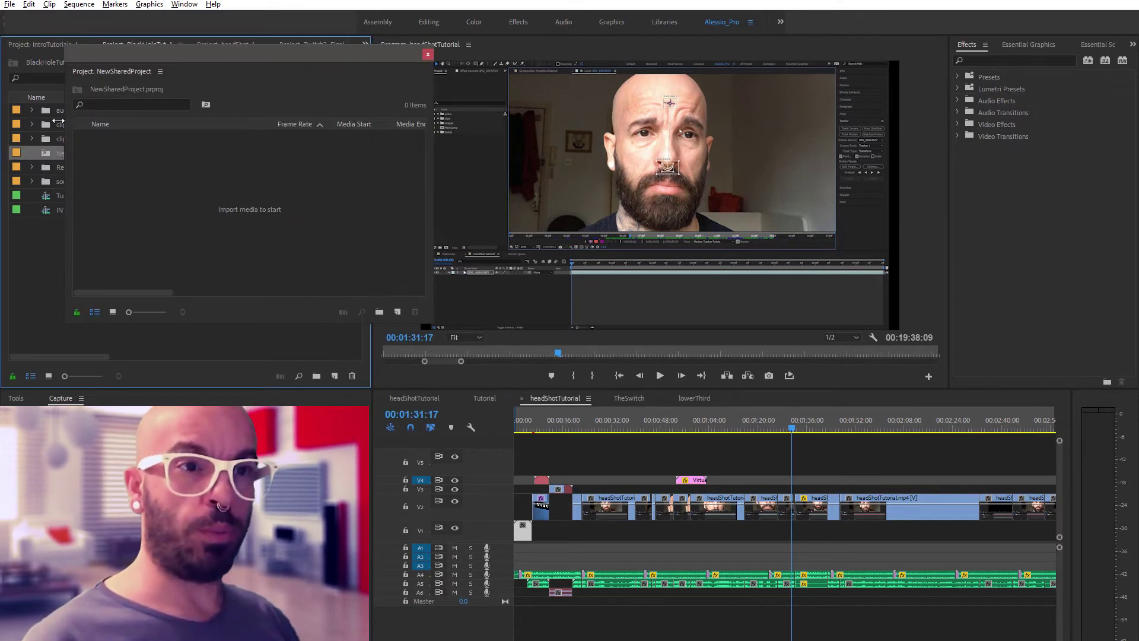
drag(168, 55, 47, 42)
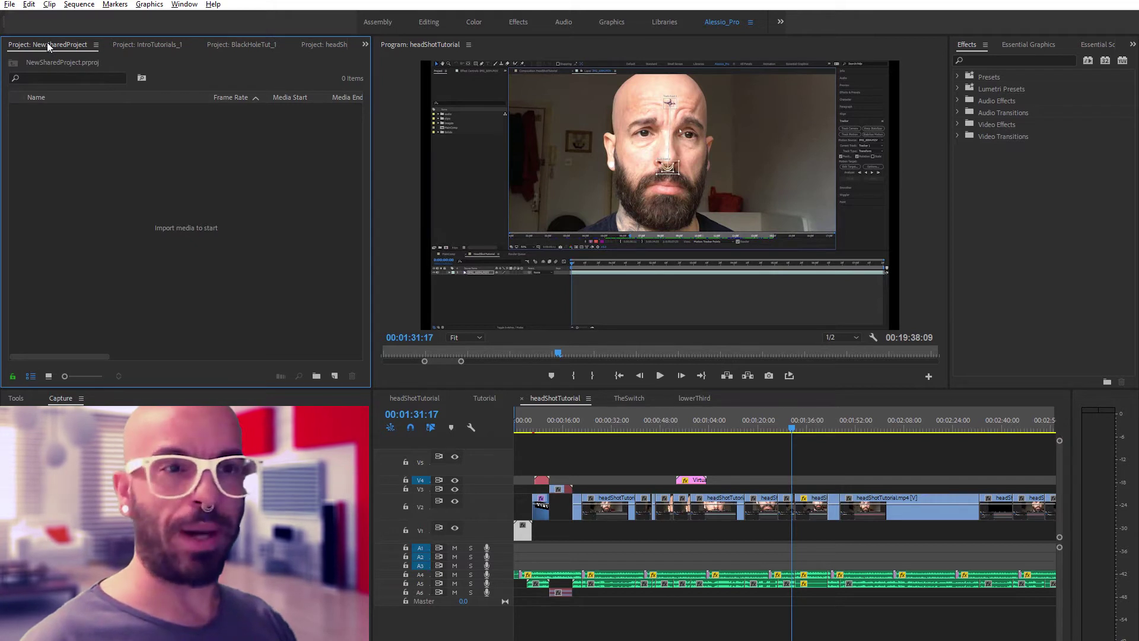
Step: In Collaboration preferences, enable project locking and replace the user name with the editor's own name
click(28, 4)
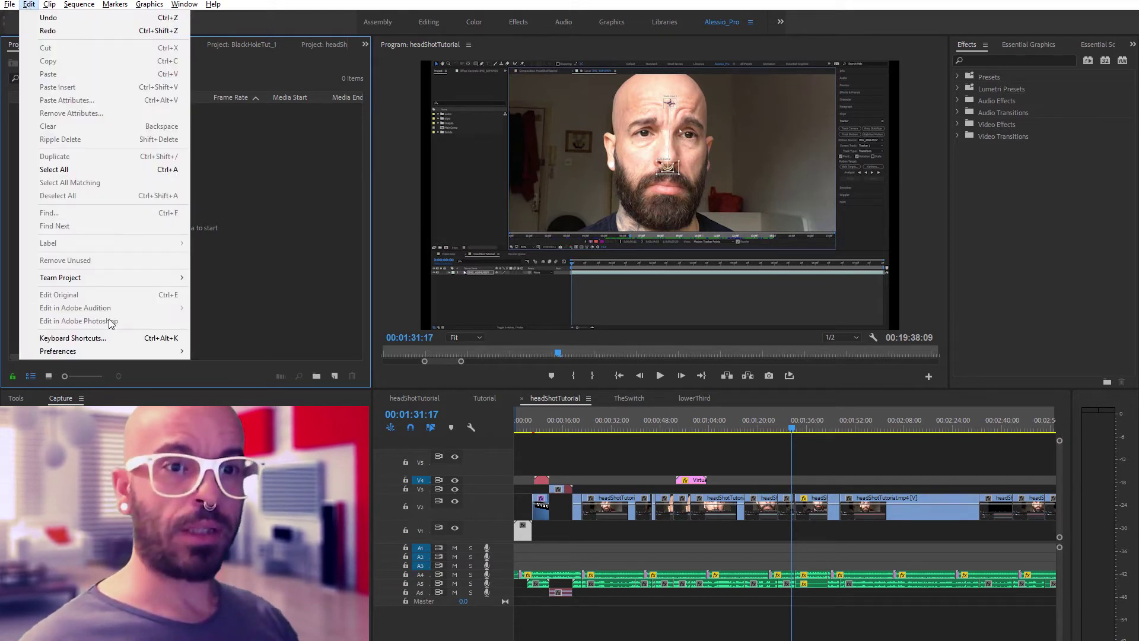
mouse_move(121, 354)
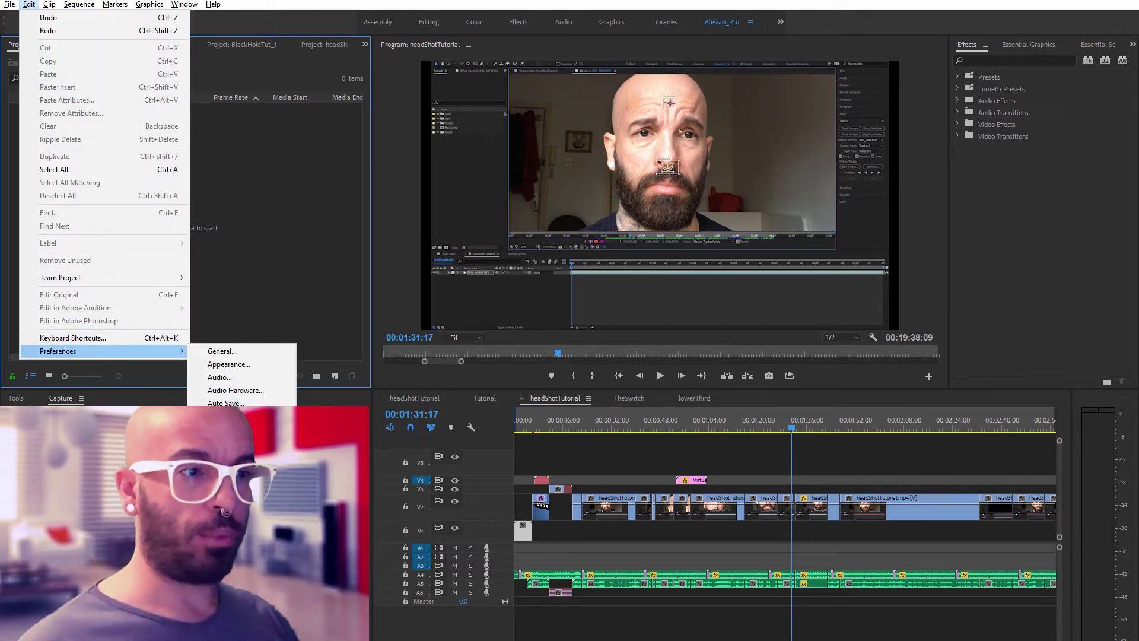
click(225, 429)
click(500, 265)
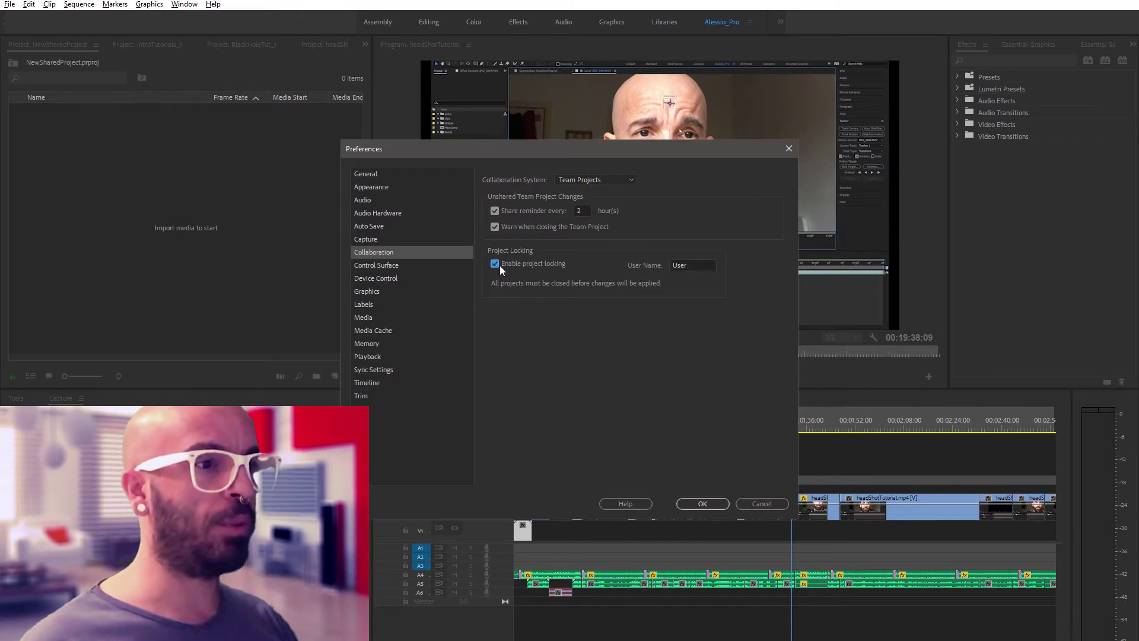
double_click(694, 265)
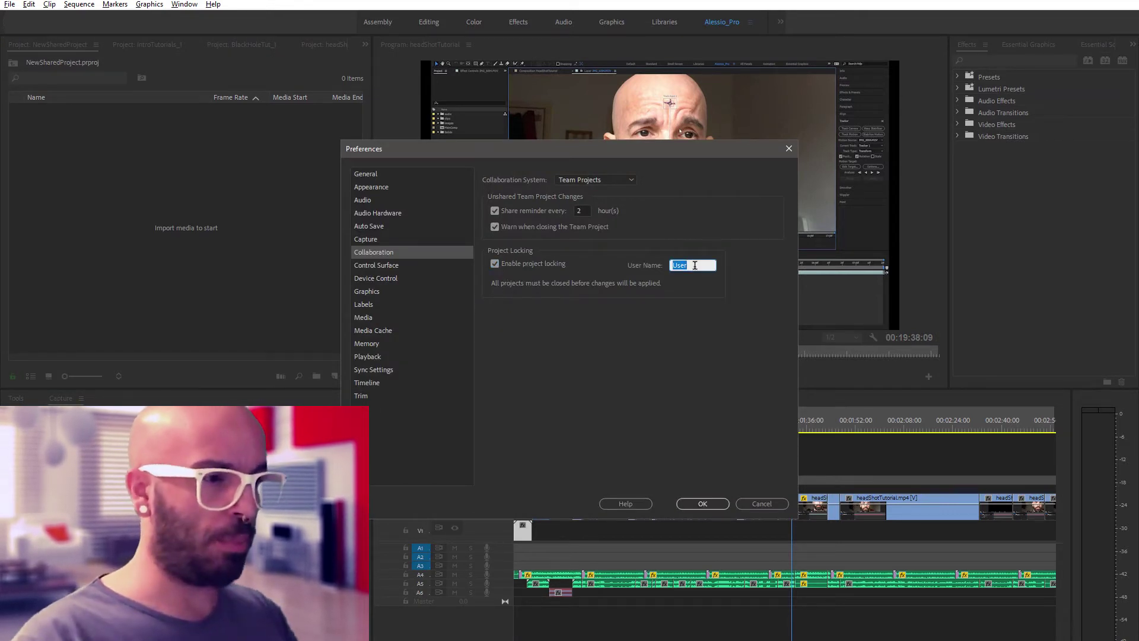
text(Alessio)
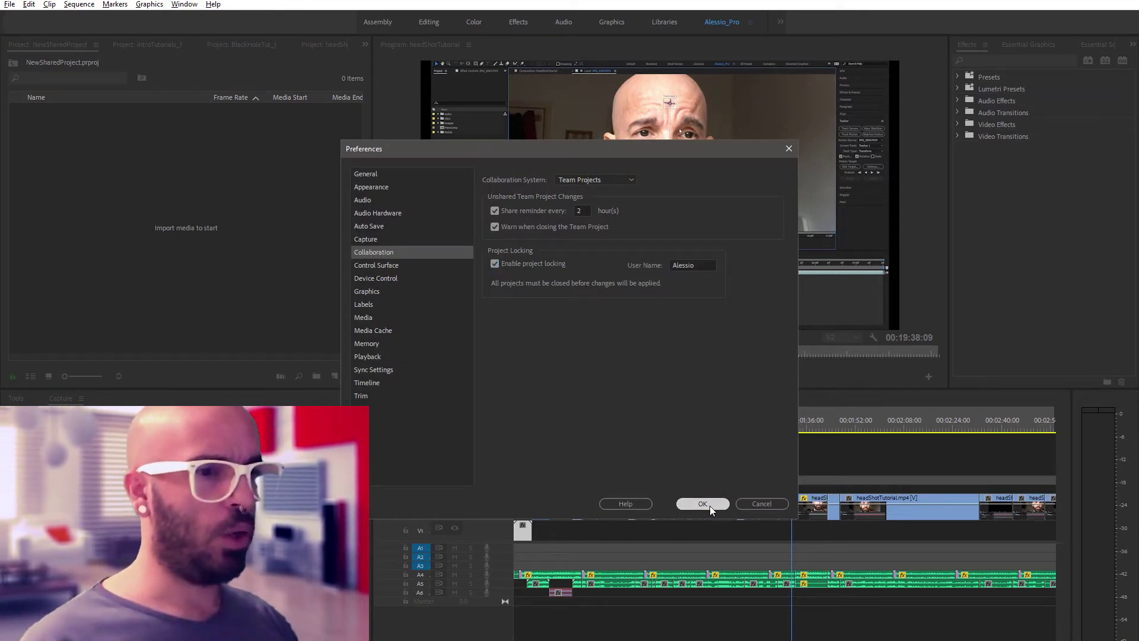
click(702, 504)
Step: Copy all bins and sequences from IntroTutorials_1 and paste them into NewSharedProject
click(135, 45)
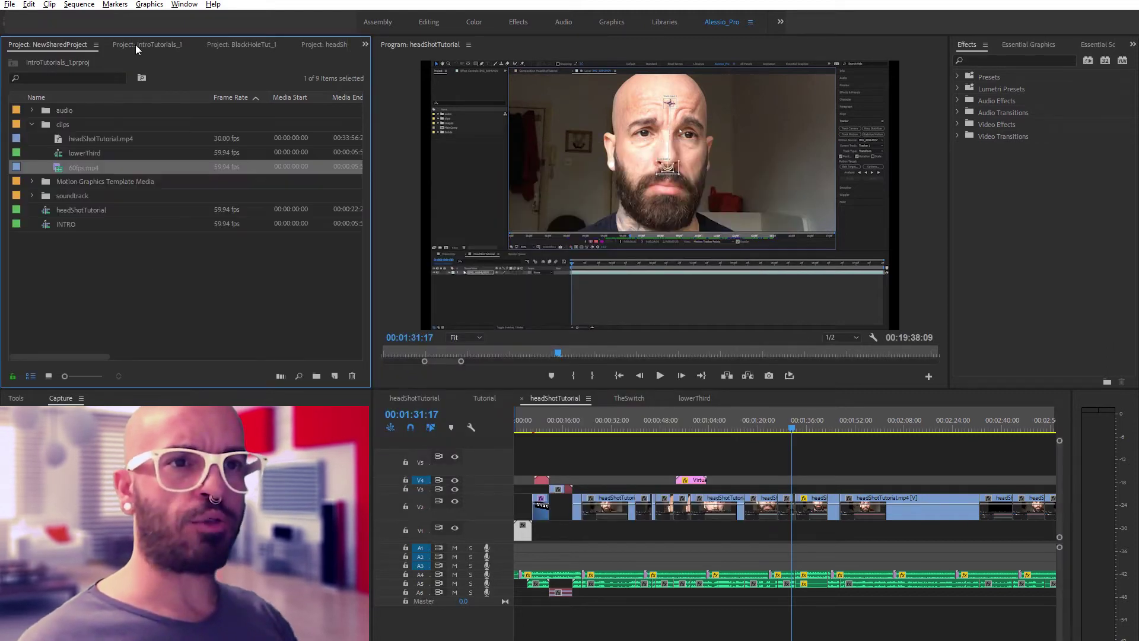
click(32, 124)
drag(51, 102, 97, 229)
click(48, 44)
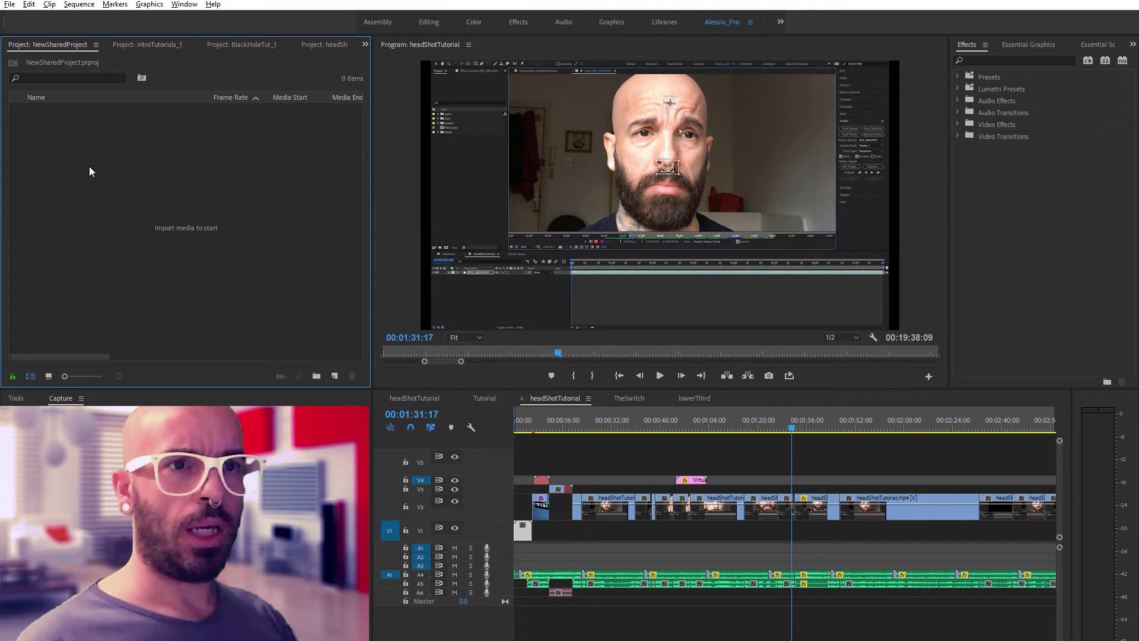
key(ctrl+v)
click(84, 225)
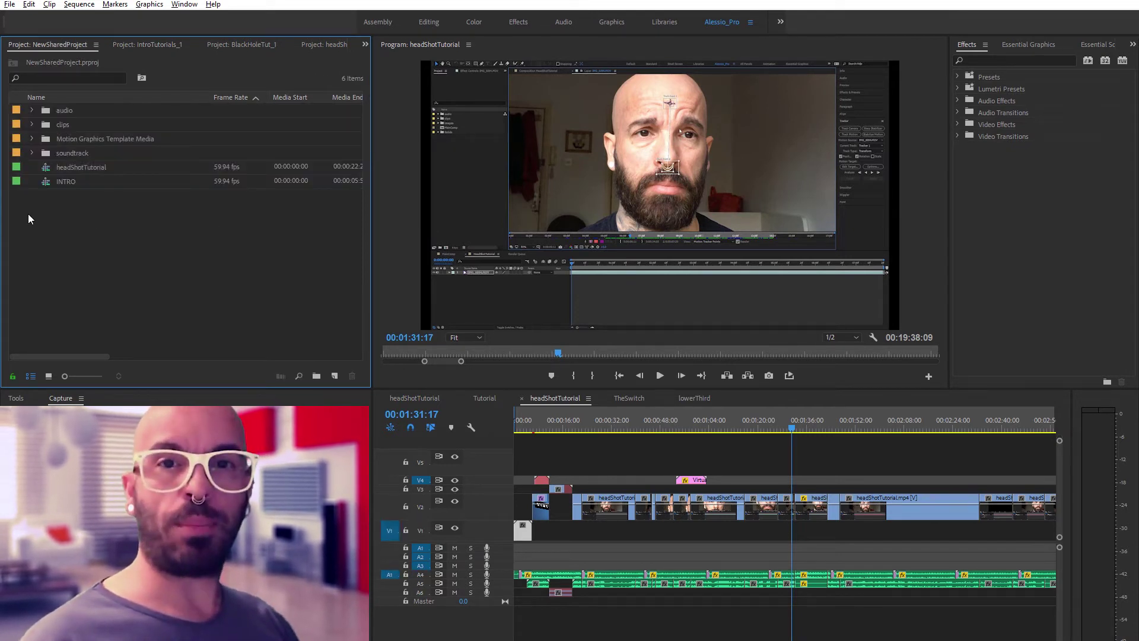
Step: Select the headShotTutorial and INTRO sequences, then lock the project as read-only, saving changes
drag(76, 227, 59, 164)
click(12, 378)
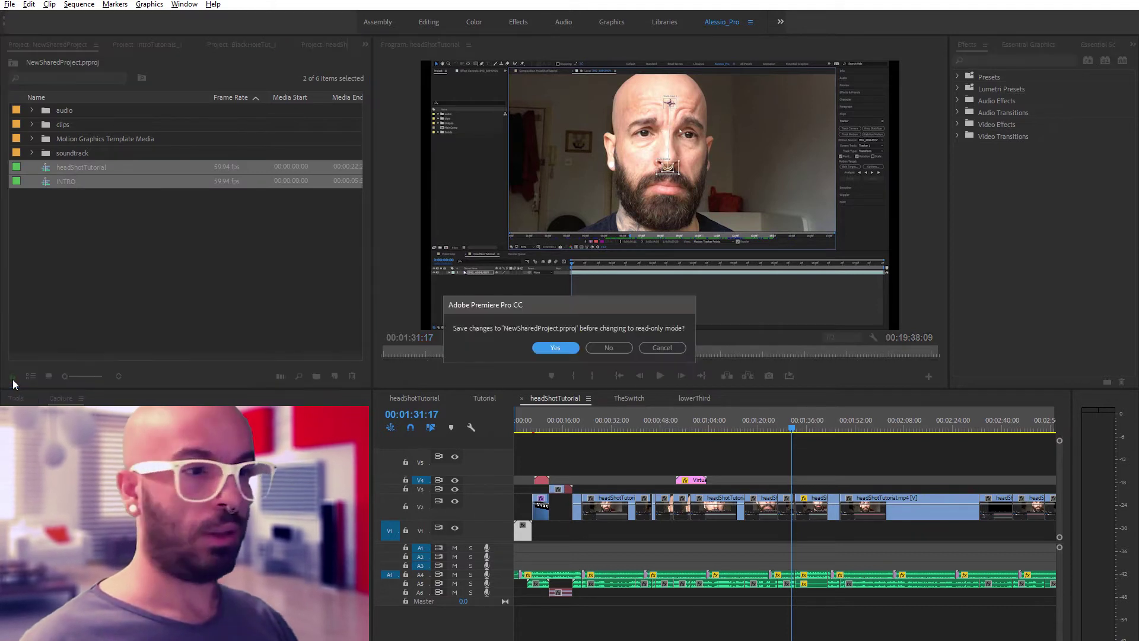
click(555, 347)
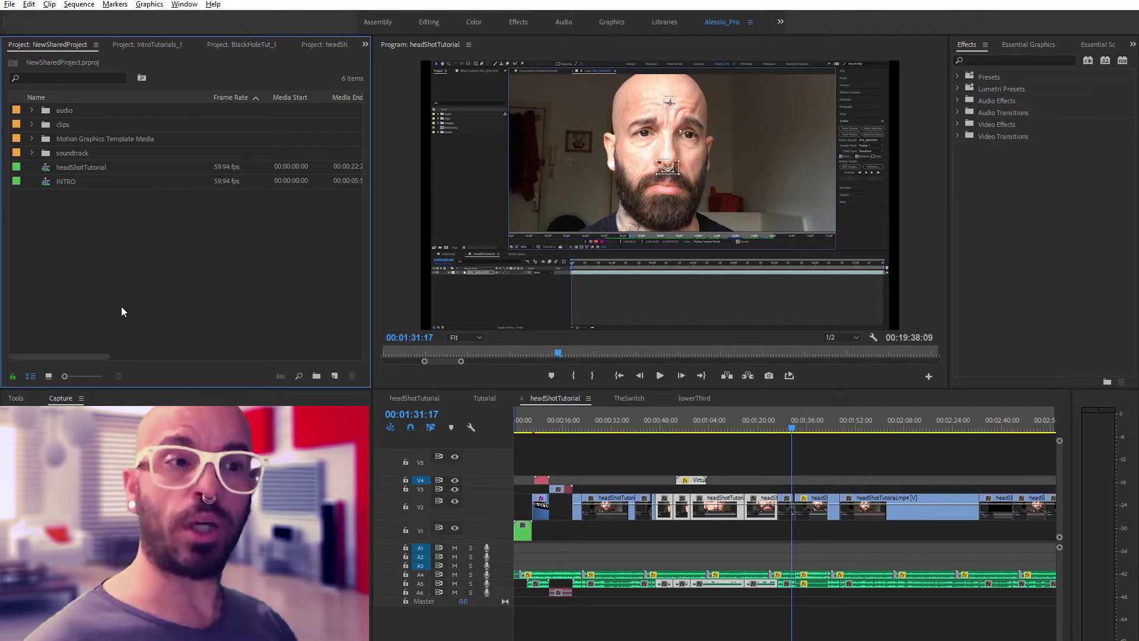
Step: Add a new shared project named AlessioProject from the Project panel's New Item menu
click(333, 378)
click(375, 407)
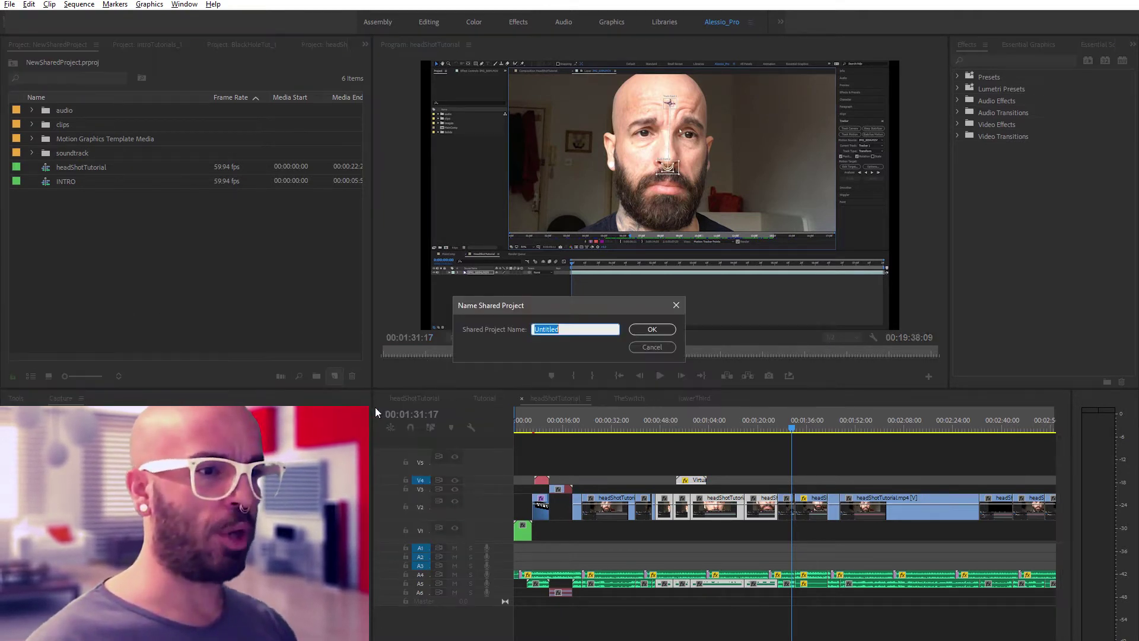
text(AlessioProject)
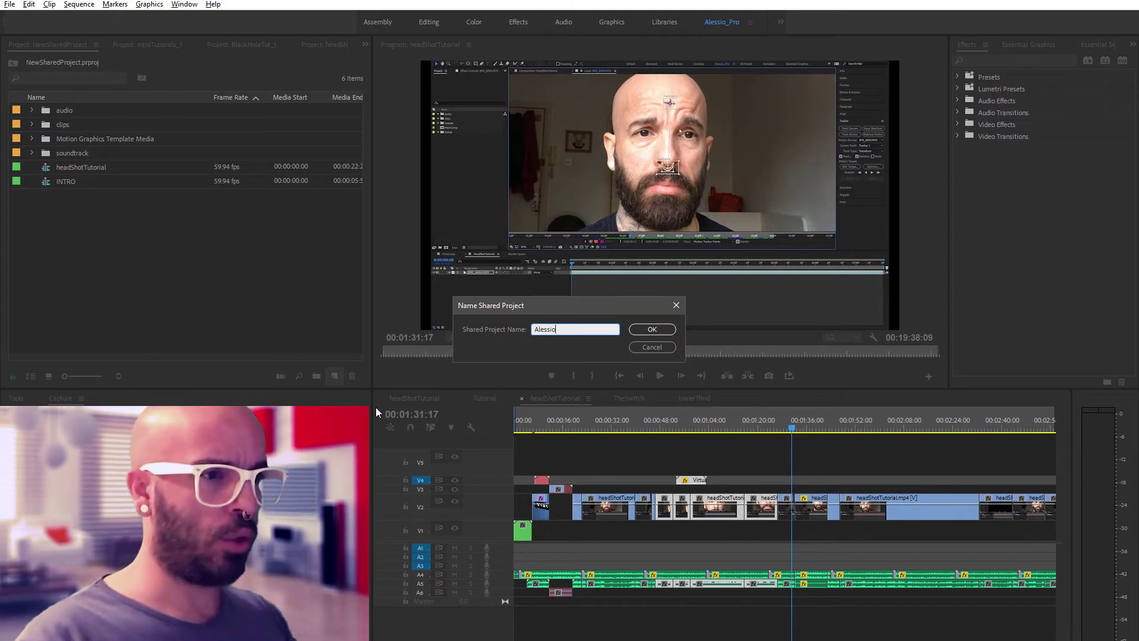
key(Return)
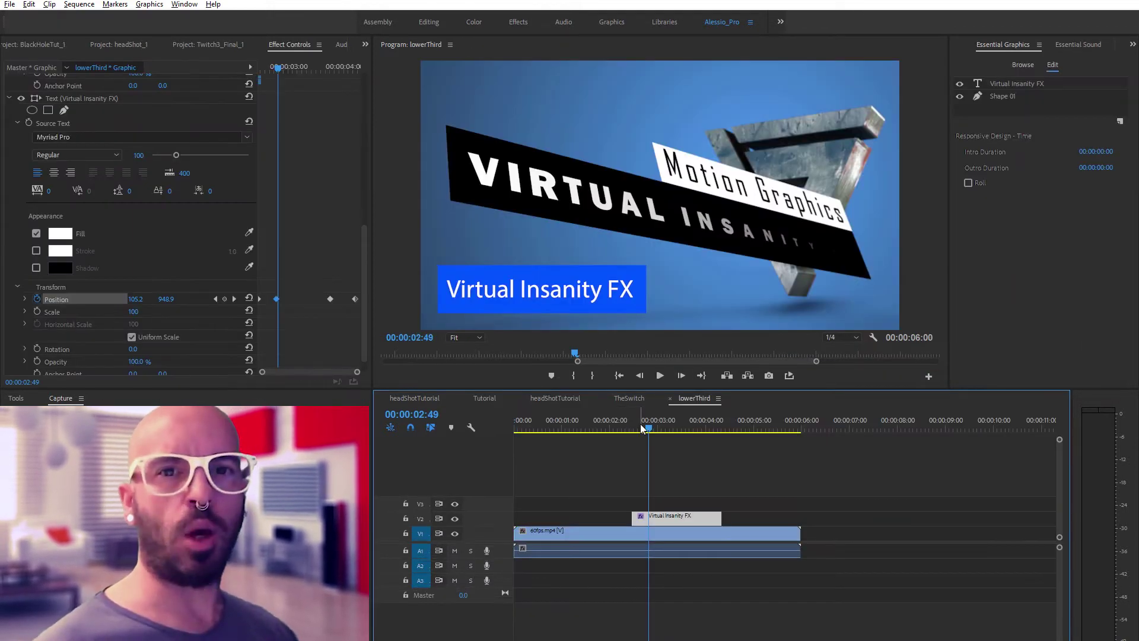
Step: Shorten the lower-third graphic clip and play back its animation from before the graphic
mouse_move(638, 425)
mouse_down()
mouse_move(724, 420)
mouse_move(655, 420)
mouse_up()
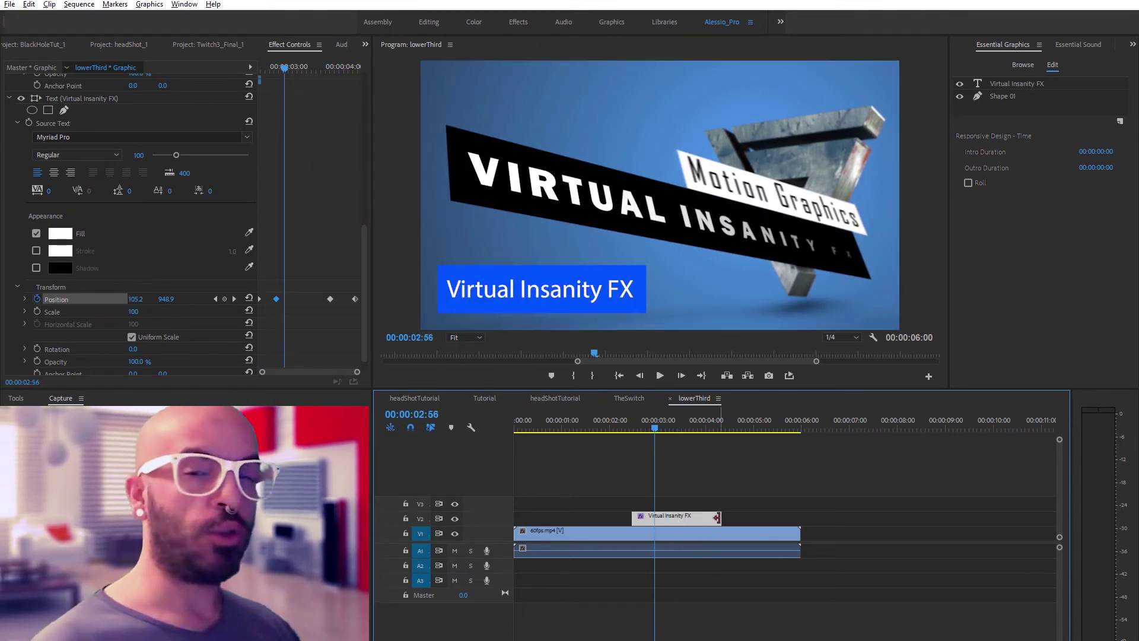
drag(717, 518, 680, 514)
click(632, 426)
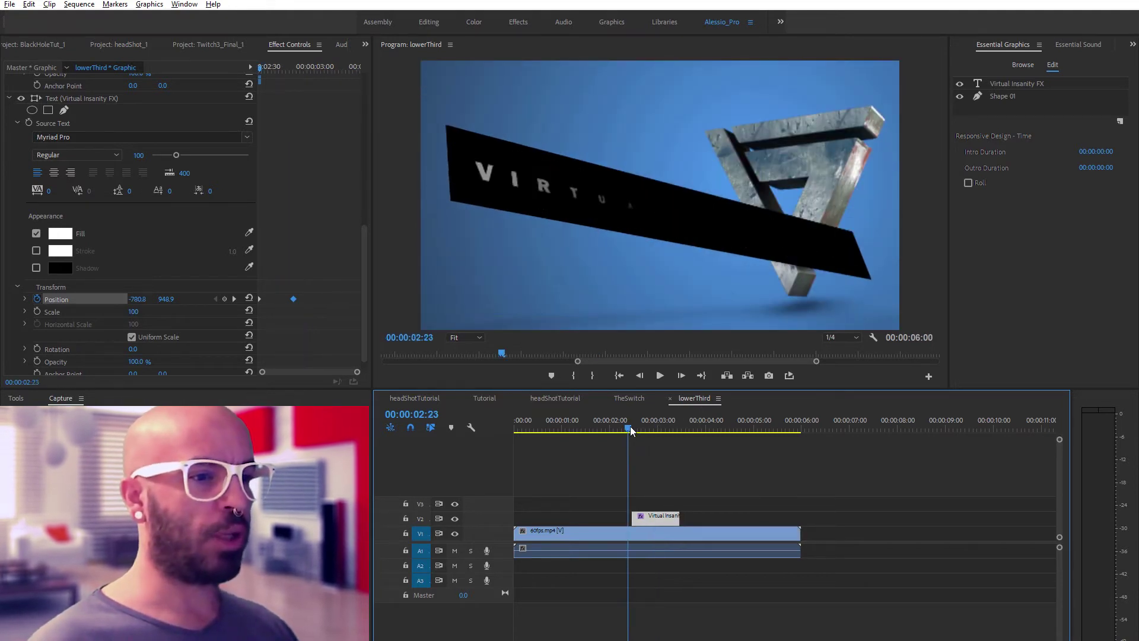
key(space)
key(space)
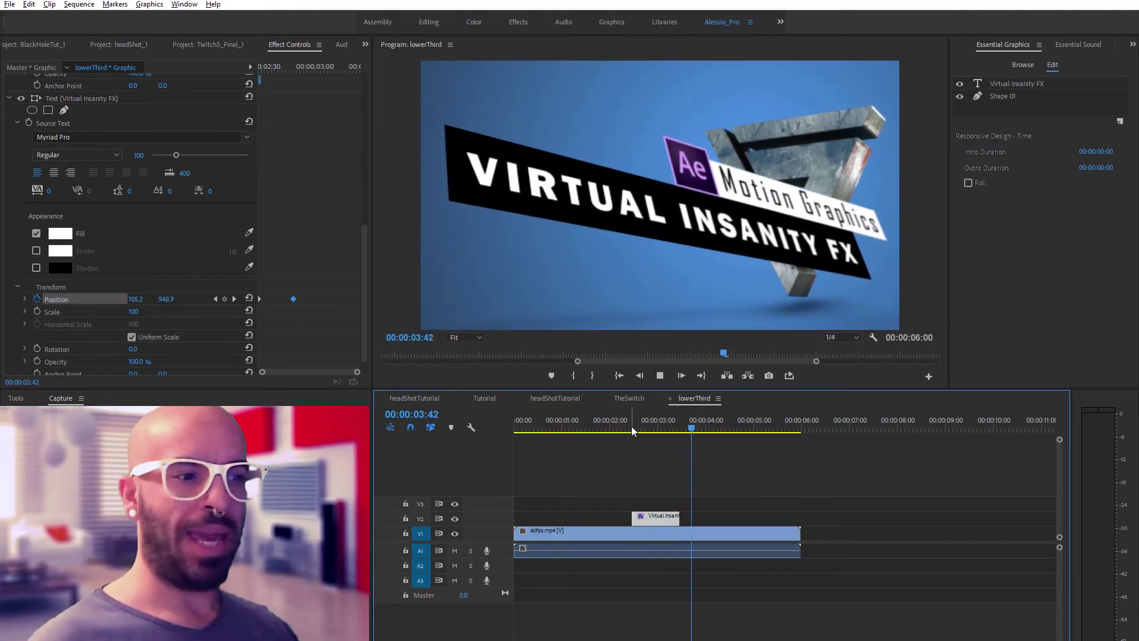
key(ctrl+z)
key(shift+Left)
key(shift+Left)
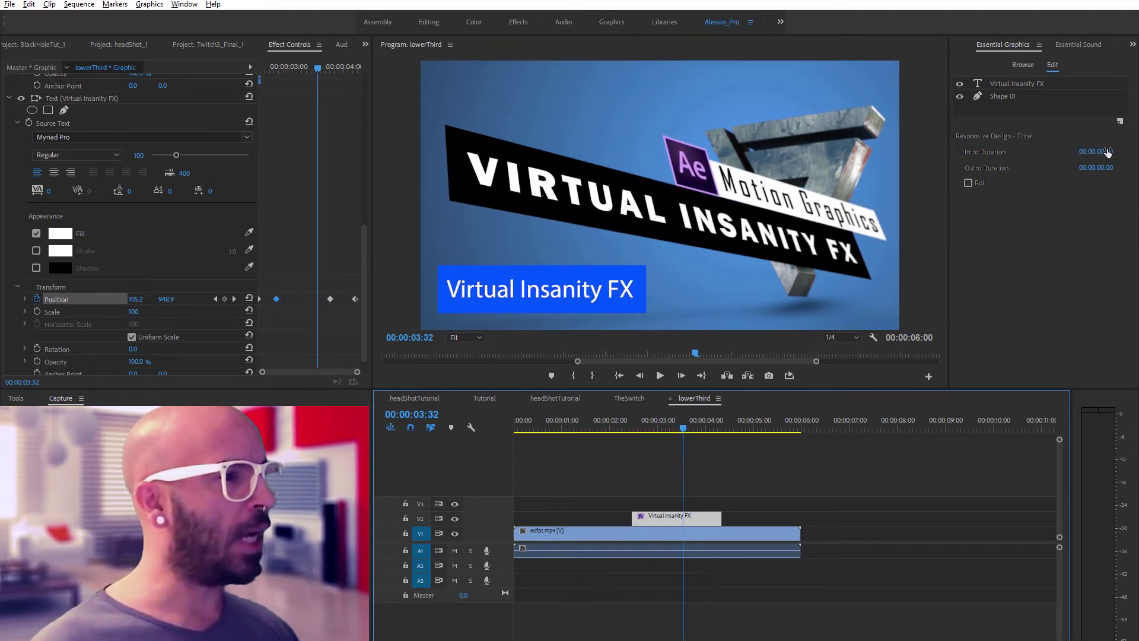
Step: Set the graphic's responsive Intro and Outro Durations to 00:00:00:10
click(1107, 152)
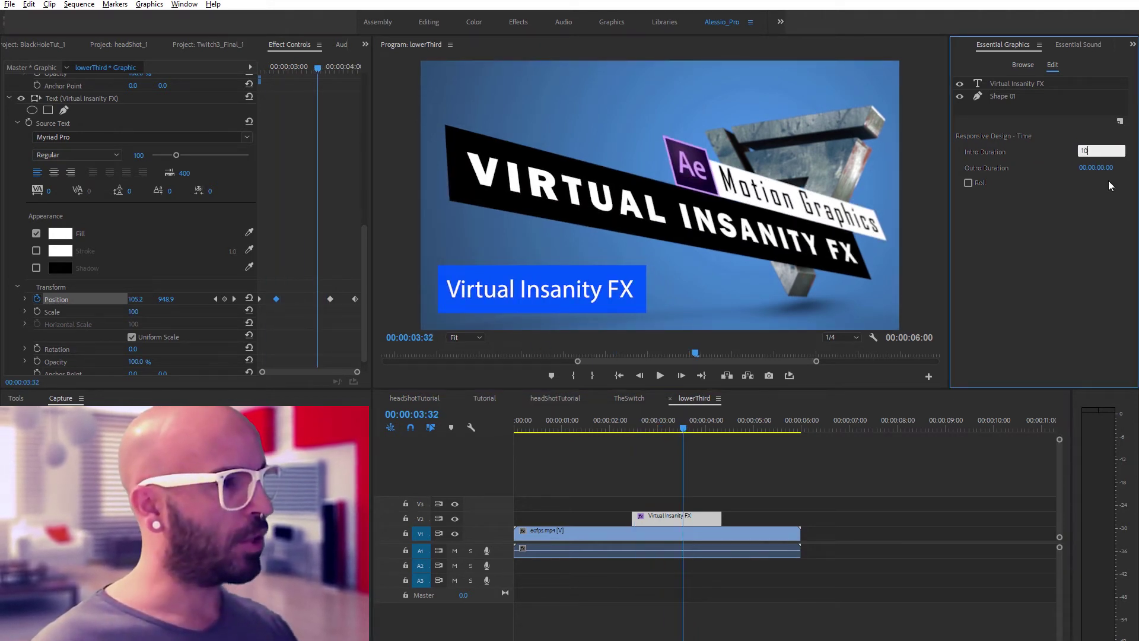
key(Tab)
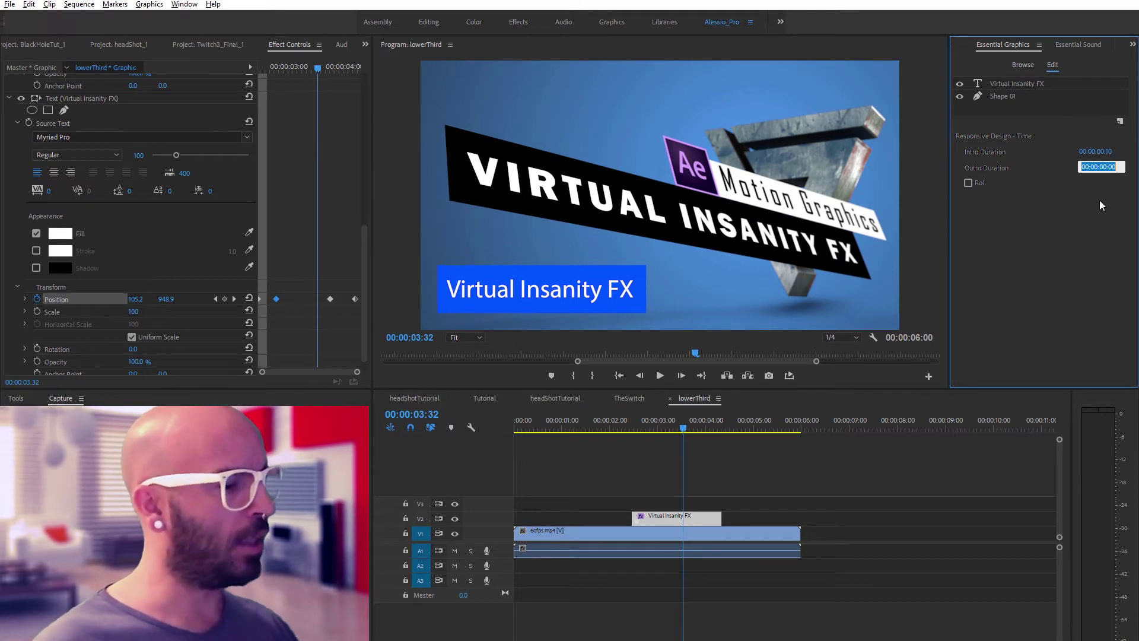
text(10)
key(Return)
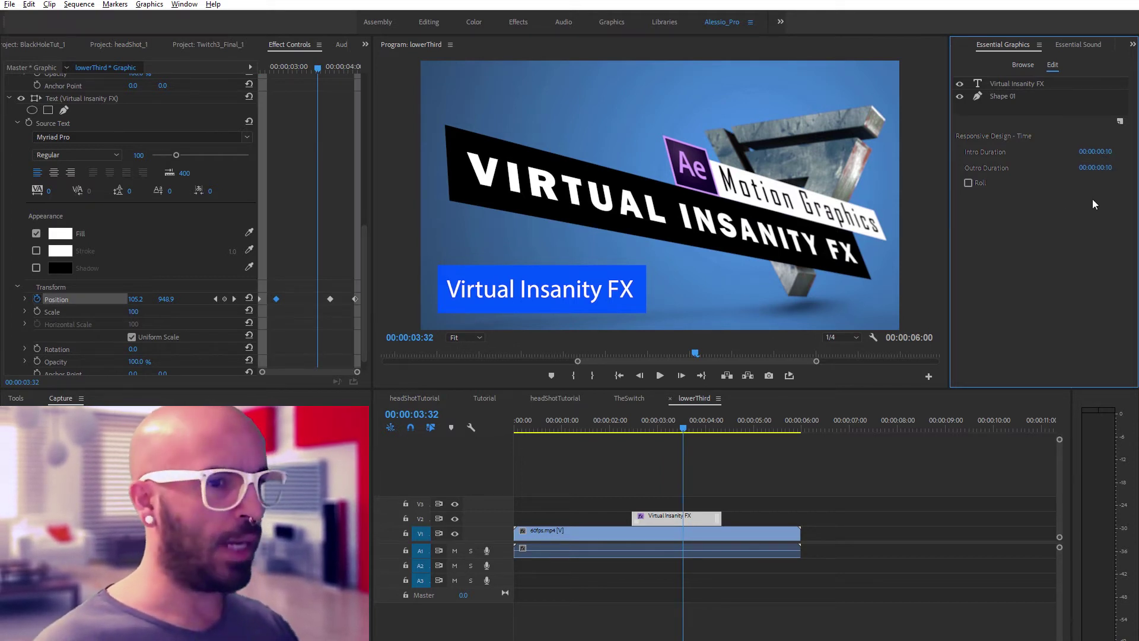
Step: Trim the Virtual Insanity FX clip shorter and play back to check its intro and outro
click(644, 422)
drag(718, 516, 671, 515)
drag(642, 433, 628, 436)
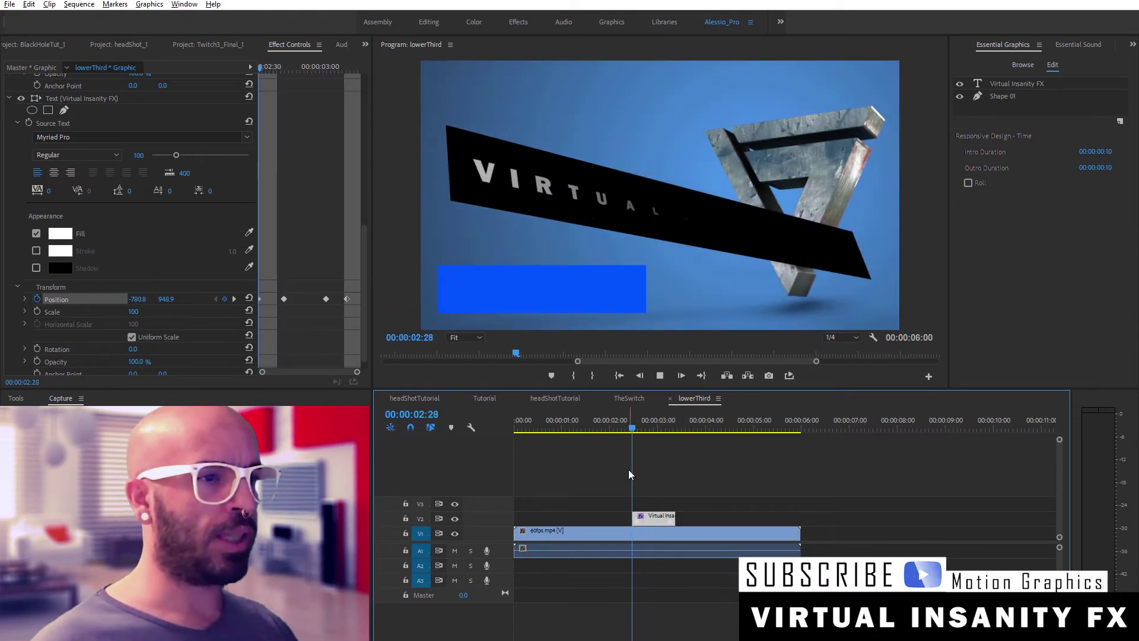
key(space)
click(629, 428)
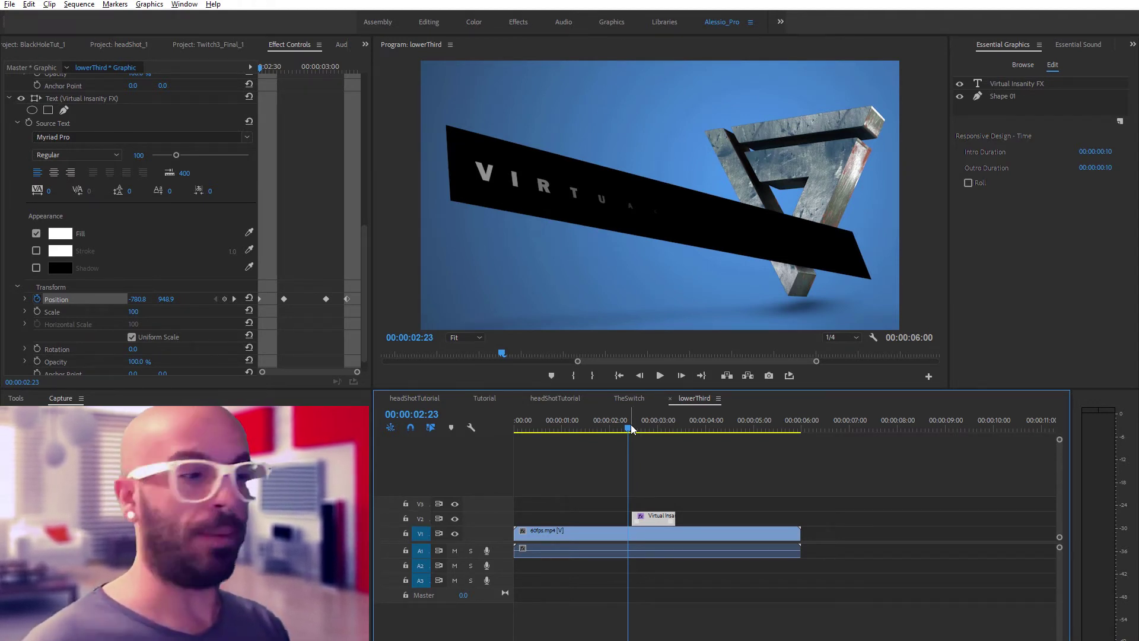
Step: Try the Roll option on the lower third, preview it, then undo to leave Roll off
drag(632, 430, 653, 428)
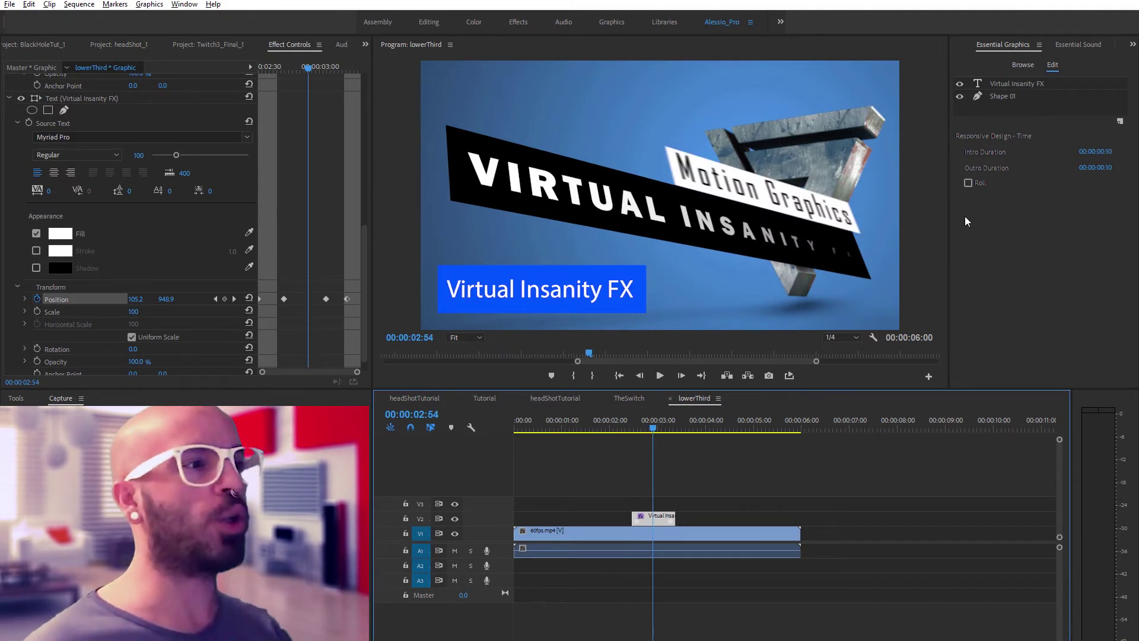
click(967, 182)
drag(699, 428, 664, 422)
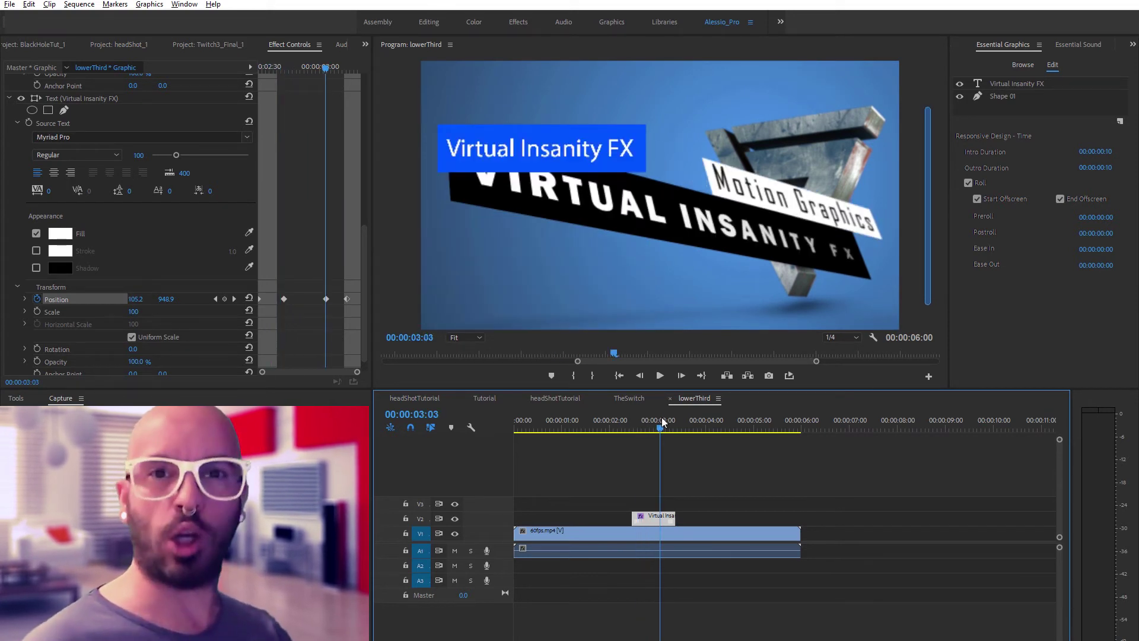
drag(663, 423, 643, 427)
key(ctrl+z)
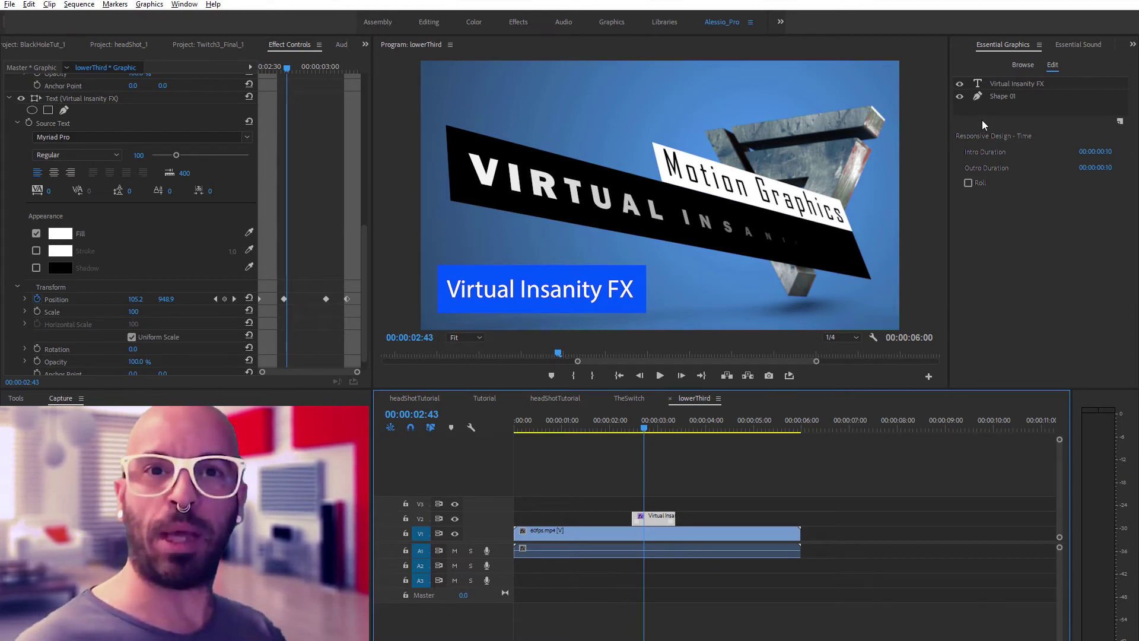
Step: Pin Shape 01's left and bottom edges to the Virtual Insanity FX text layer
click(1006, 97)
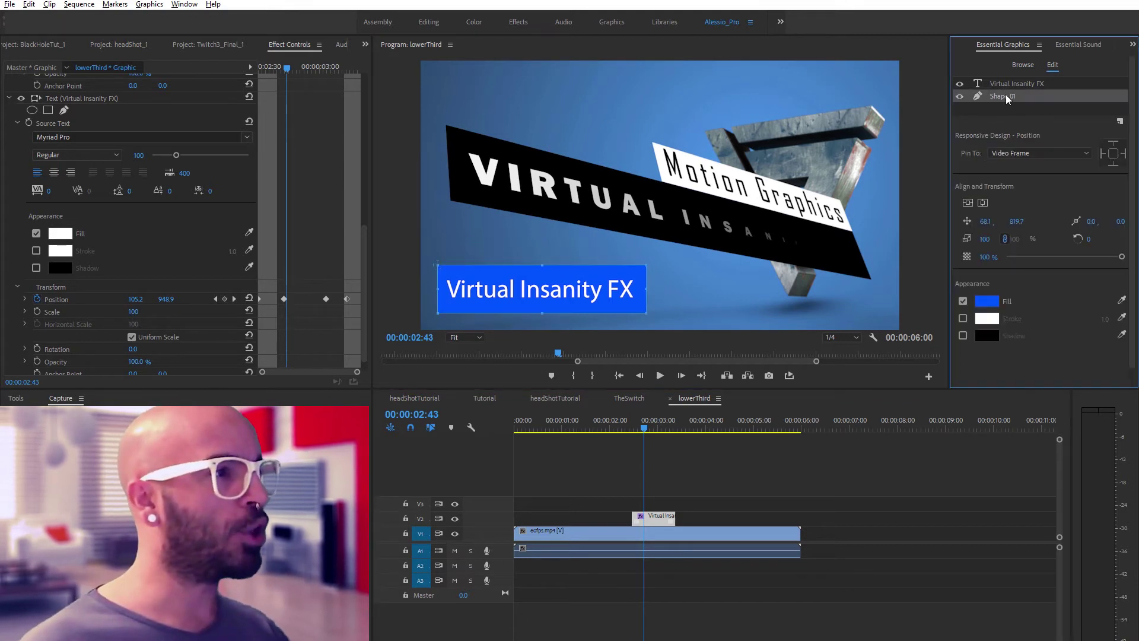
key(Right)
key(Right)
drag(633, 421, 648, 429)
click(1102, 155)
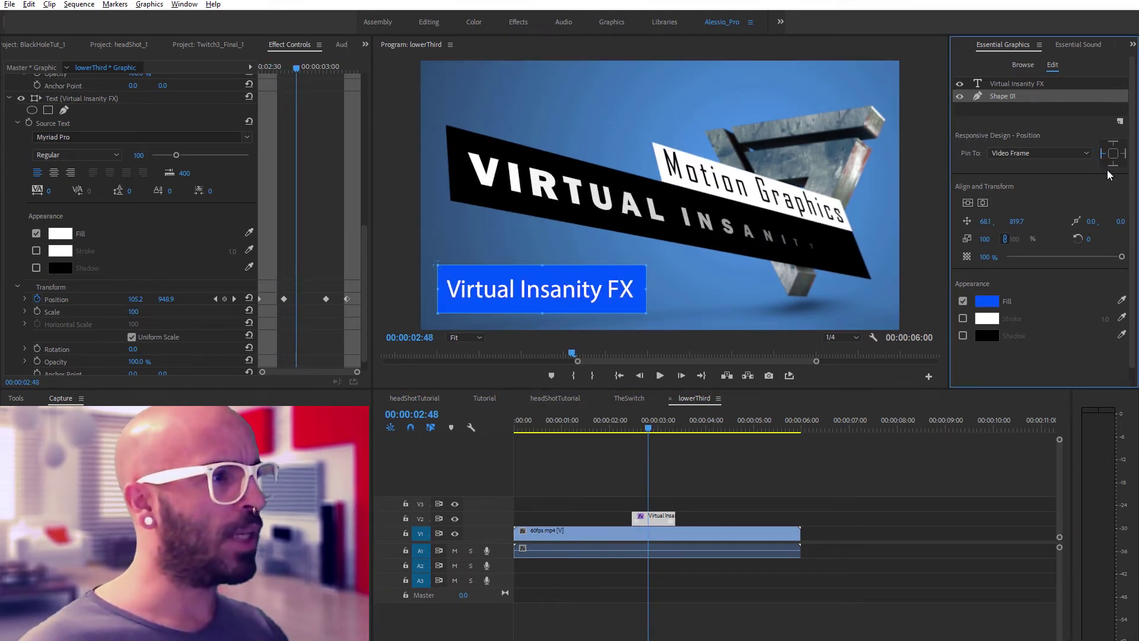
click(1113, 165)
click(1038, 155)
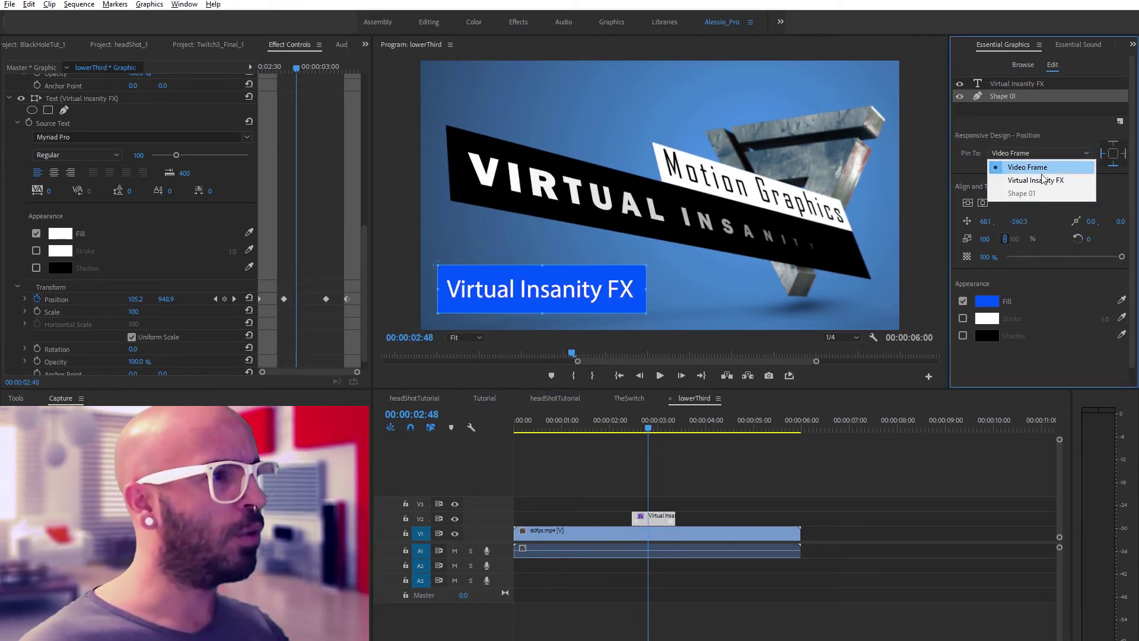
click(1043, 181)
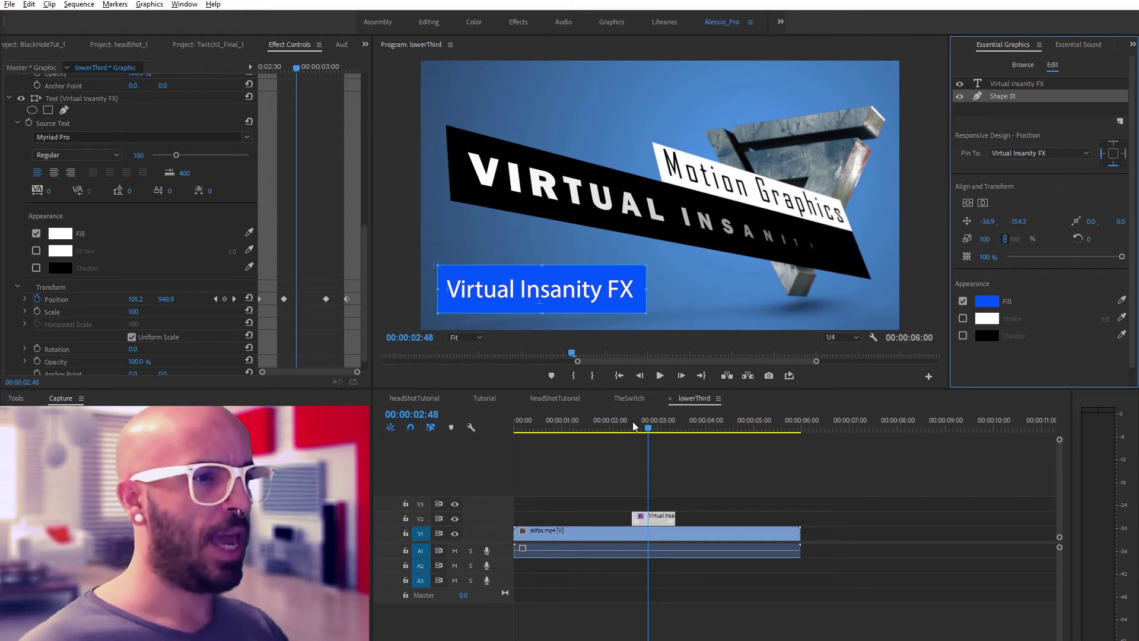
Step: Reconfirm Shape 01 is pinned to Virtual Insanity FX and play the lower third from its start
drag(633, 422, 646, 420)
click(1057, 102)
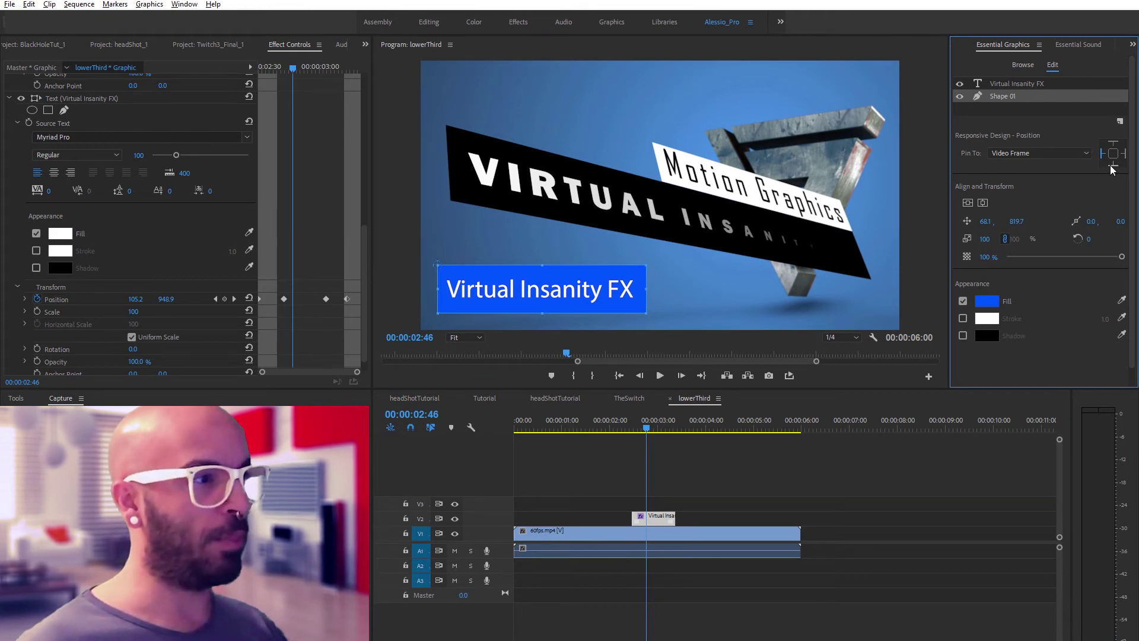
click(1068, 156)
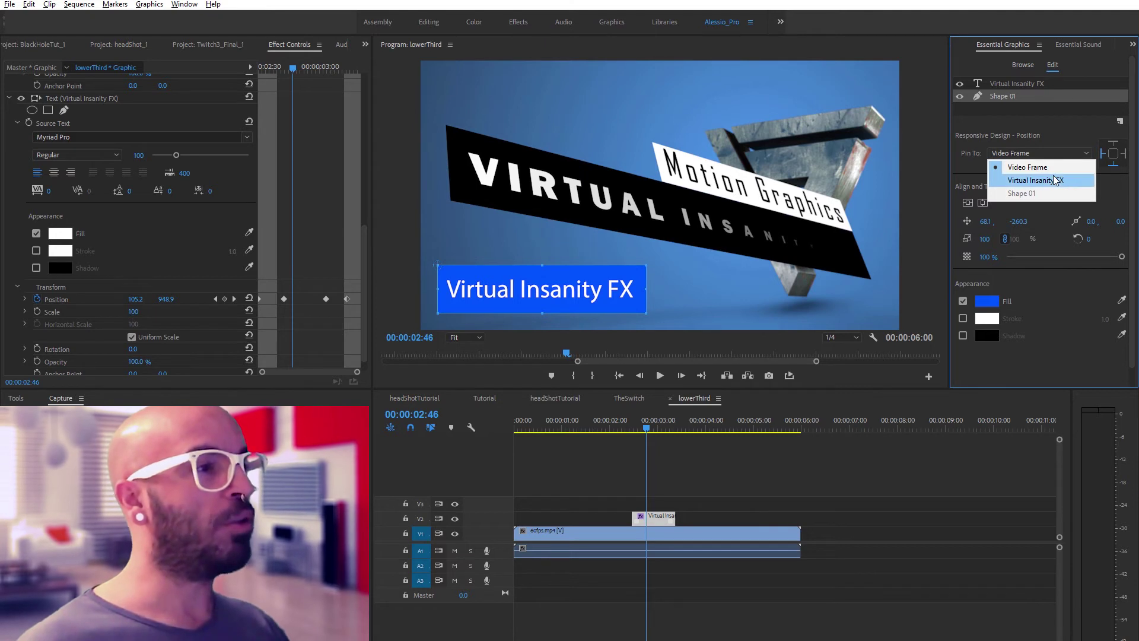
click(1035, 180)
click(634, 429)
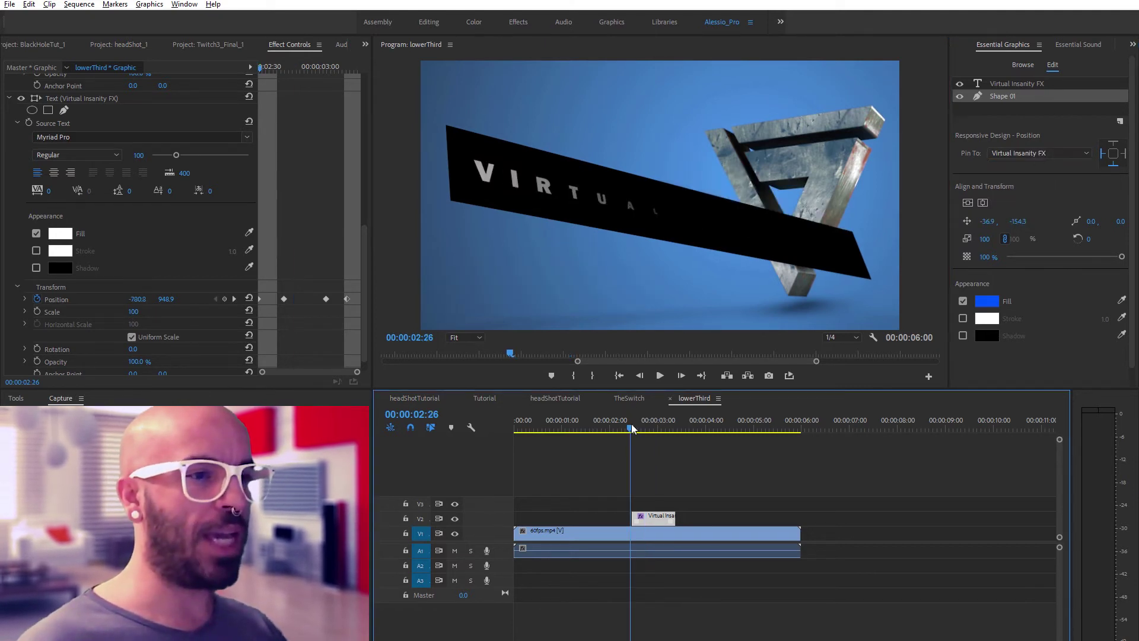
key(space)
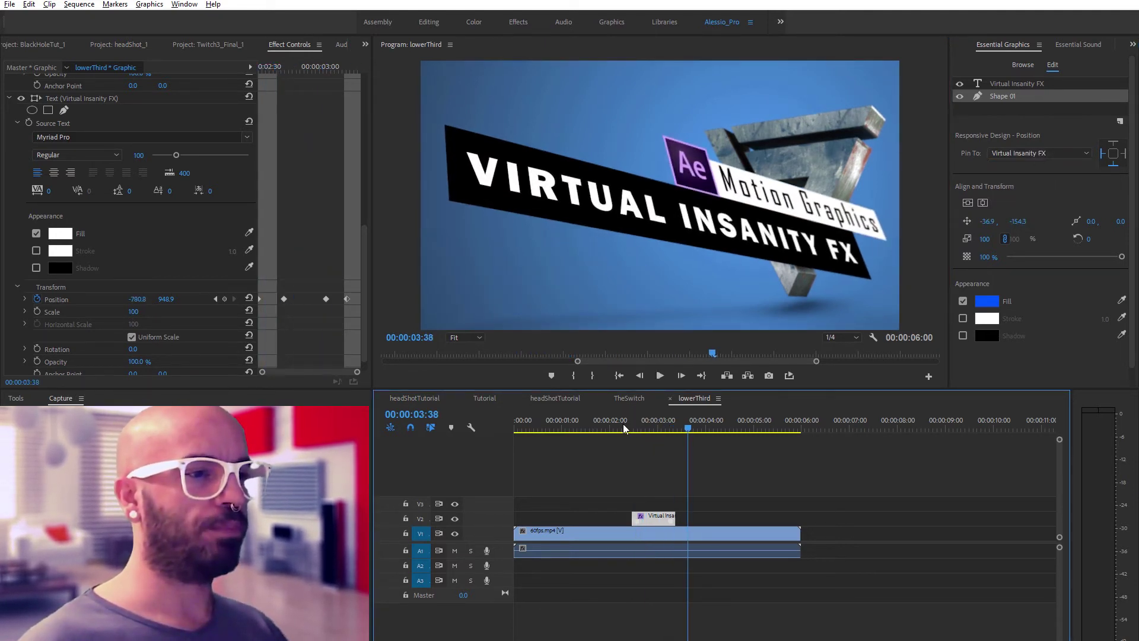
key(space)
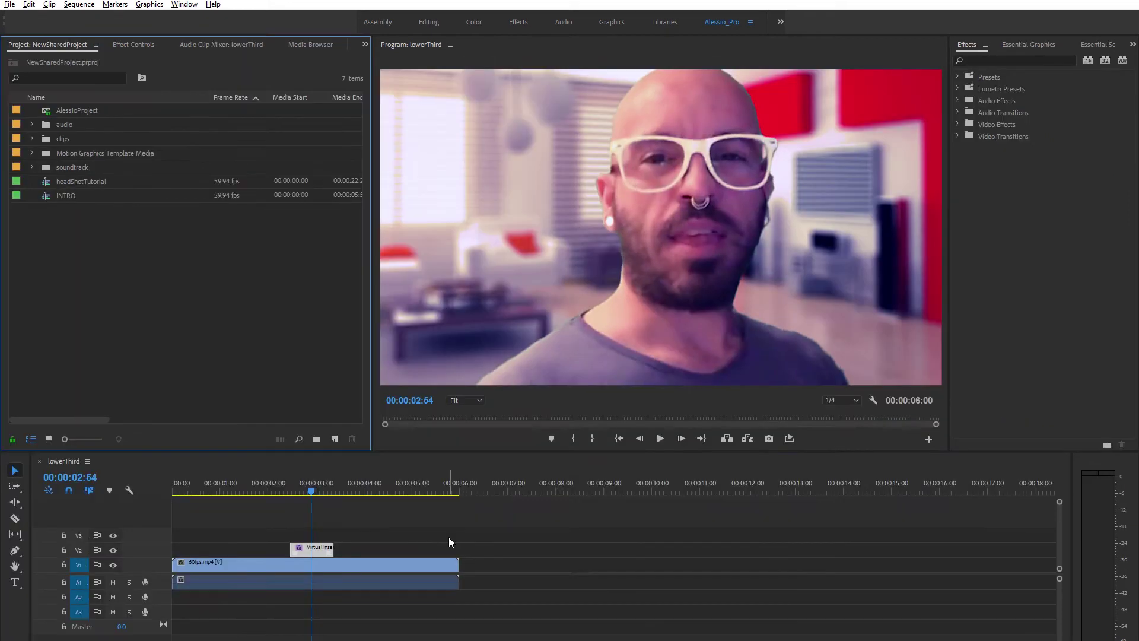